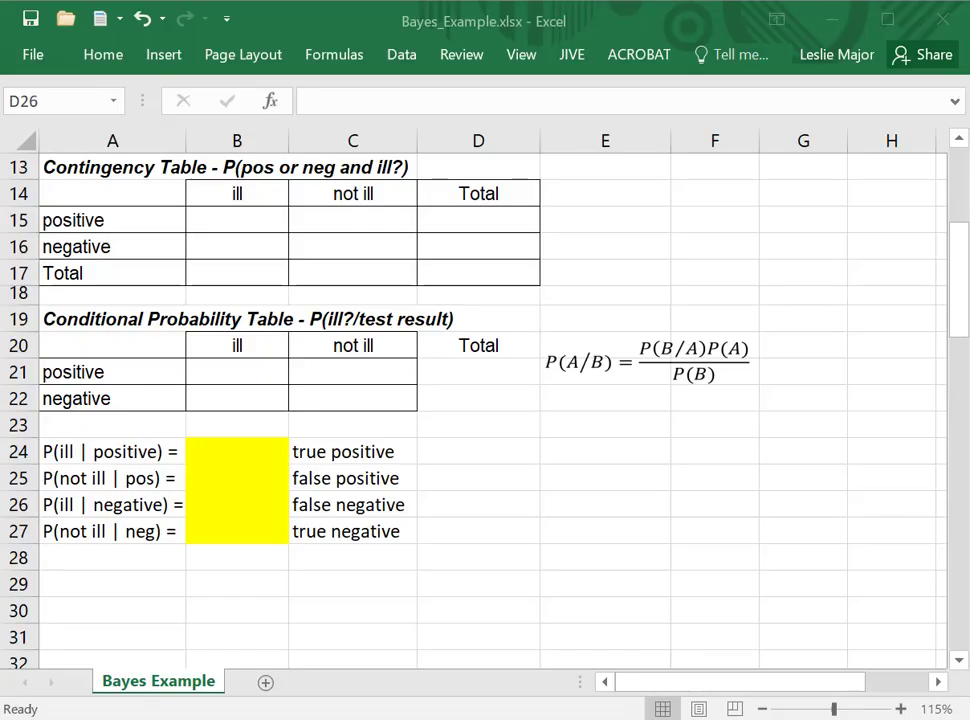
Step: Enter 0.008 as P(ill) in cell B5 of the probability of having the disease table
scroll(710, 508, "up", 3)
scroll(710, 508, "up", 1)
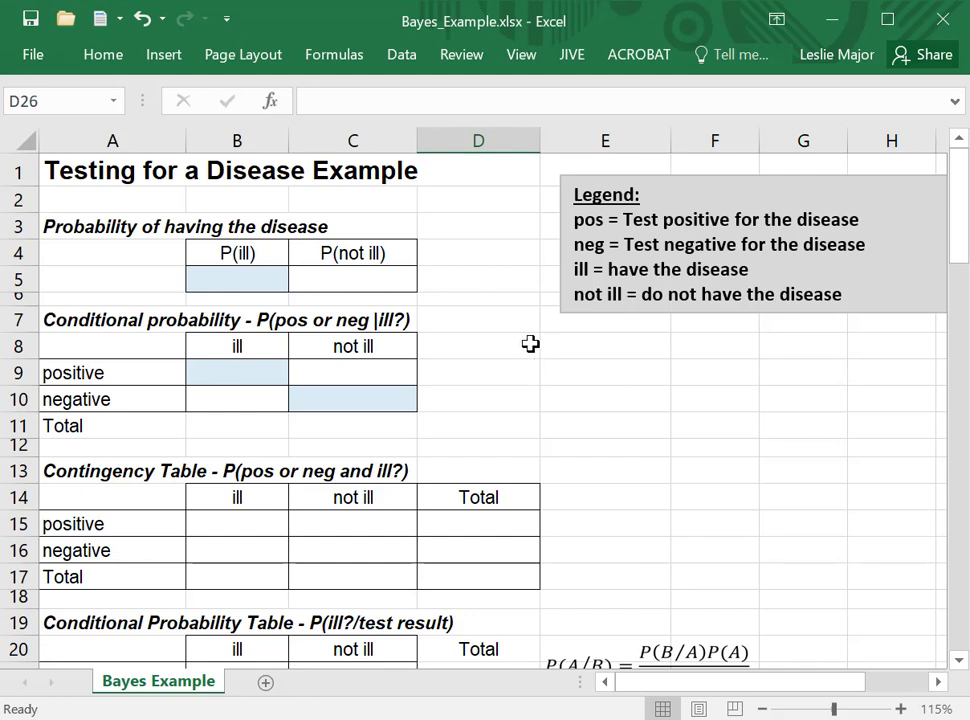
left_click(621, 443)
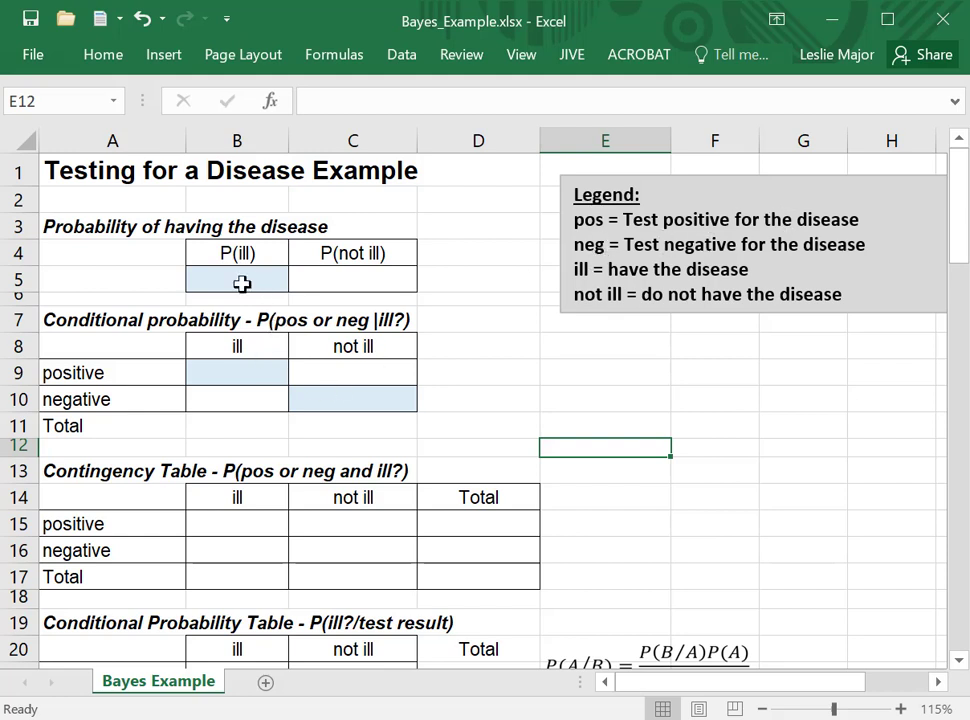
left_click(272, 286)
left_click(485, 285)
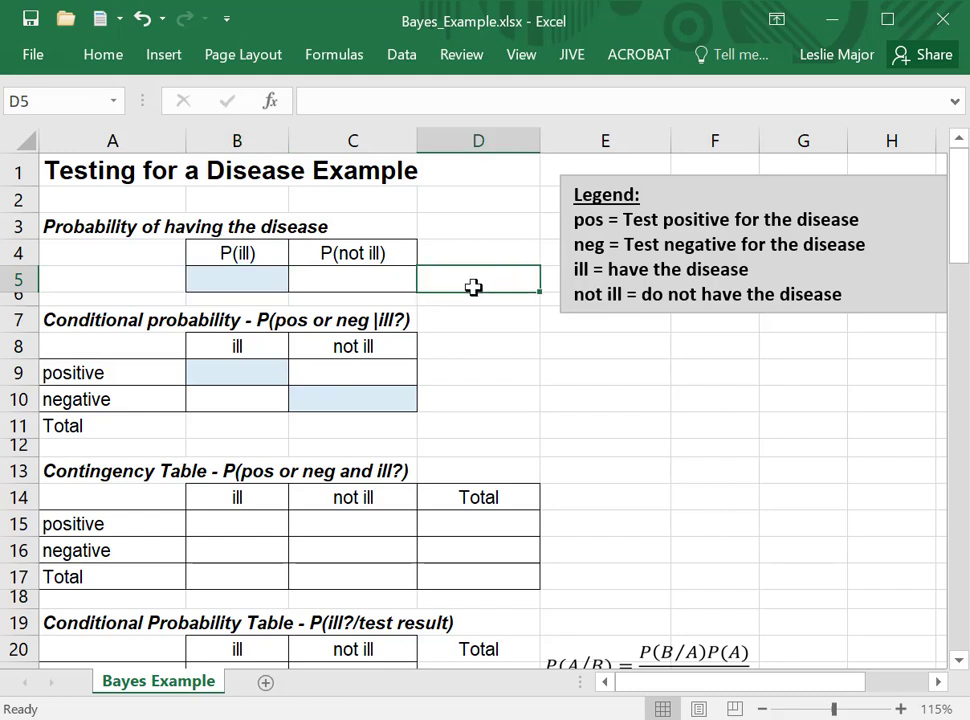
left_click(221, 284)
type(".008")
key("Tab")
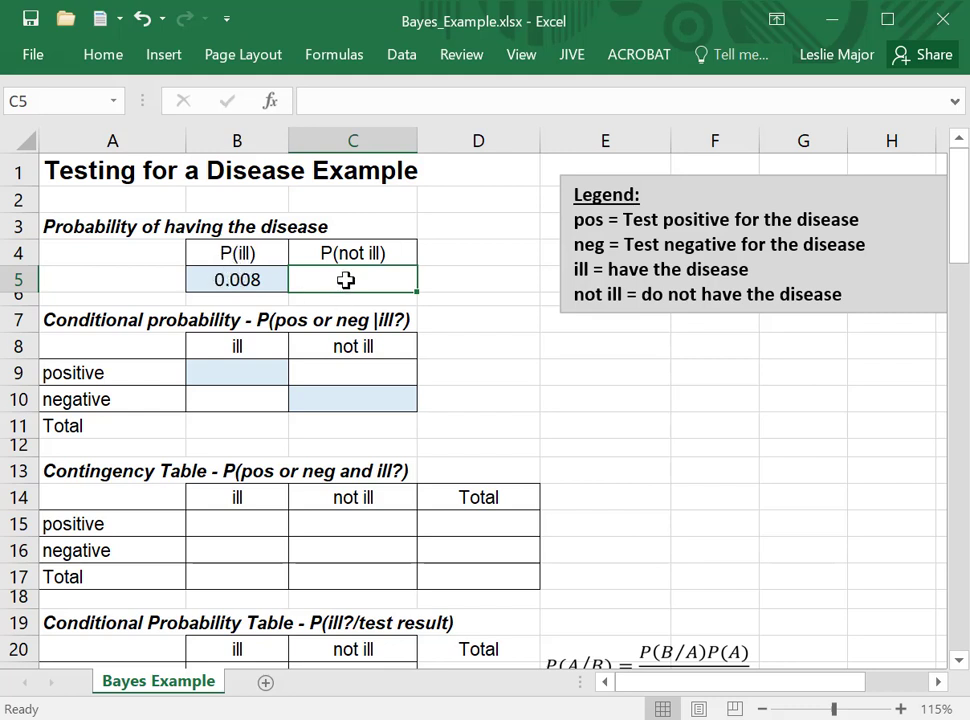
Step: Enter the label "singular" in cell A4 beside the P(ill) heading
left_click(131, 260)
type("singular")
key("Return")
left_click(131, 256)
Step: Calculate P(not ill) in cell C5 with the formula =1-B5
left_click(320, 275)
type("=1-")
left_click(236, 279)
key("Return")
left_click(473, 396)
left_click(257, 286)
left_click(342, 277)
left_click(66, 256)
key("ctrl+c")
key("Escape")
left_click(89, 279)
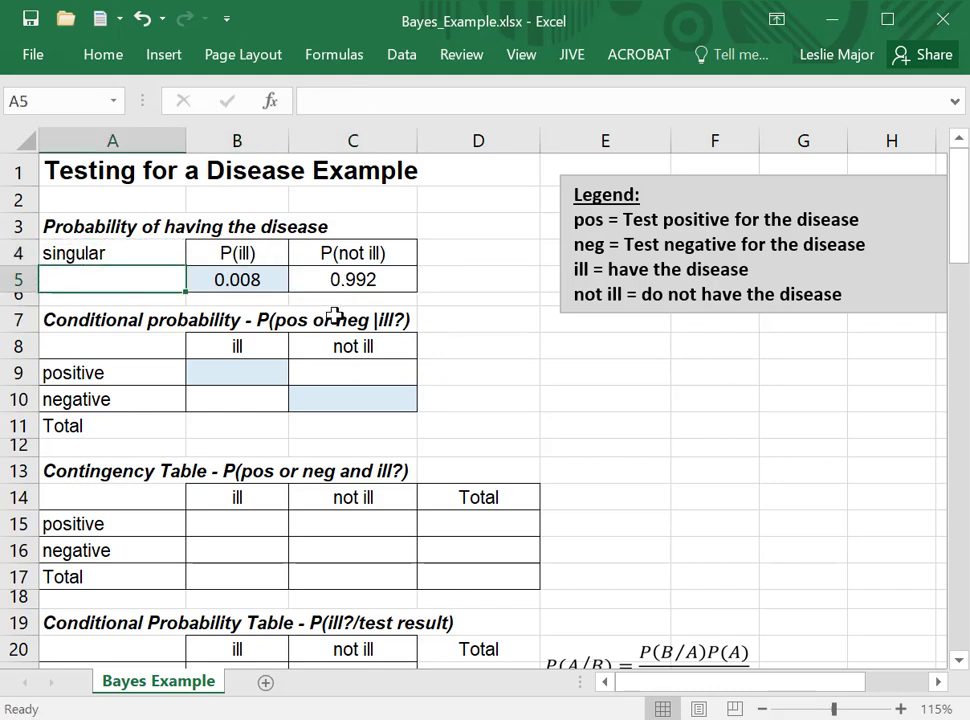
left_click(478, 346)
Step: Move the "singular" label from A4 to A5 and extend it to read "singular -->"
left_click(76, 253)
key("ctrl+c")
left_click(110, 283)
key("ctrl+v")
double_click(123, 281)
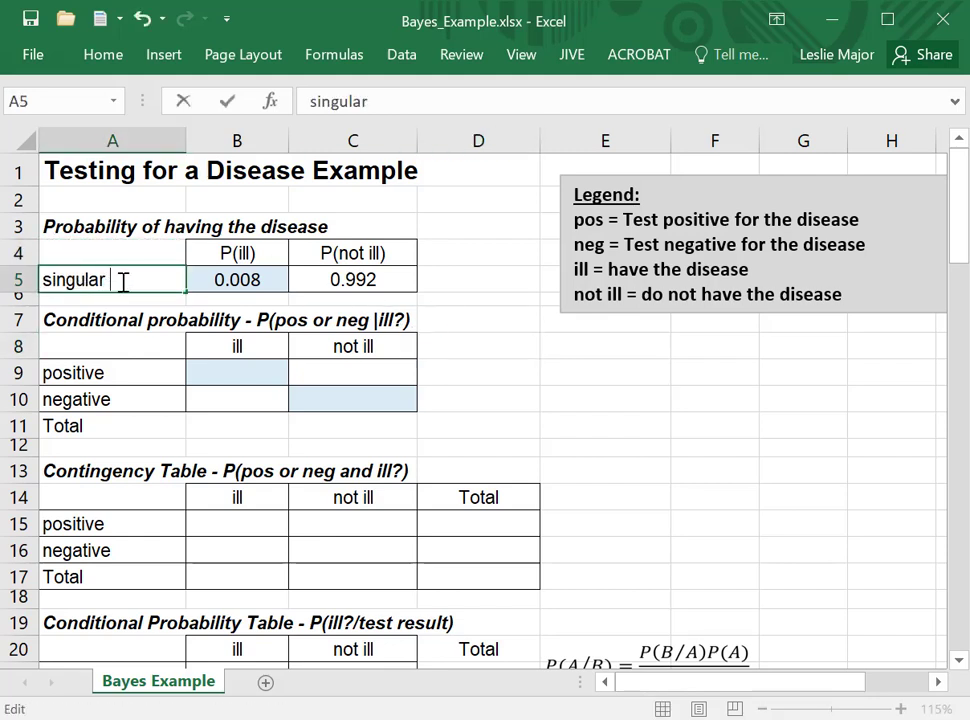
type("-->")
key("Return")
left_click(123, 279)
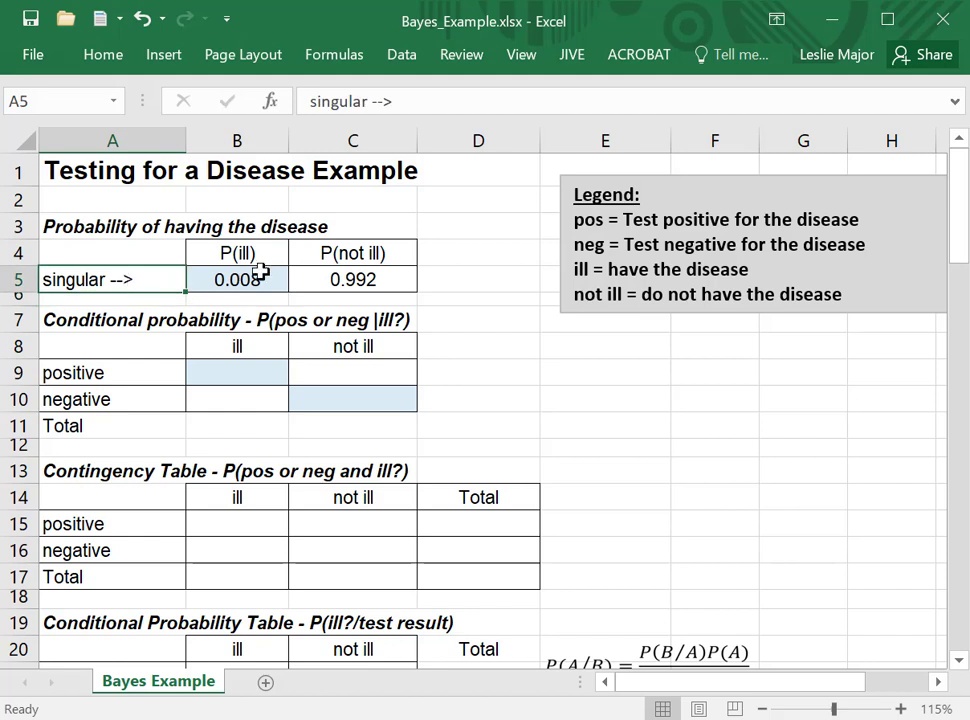
left_click(502, 336)
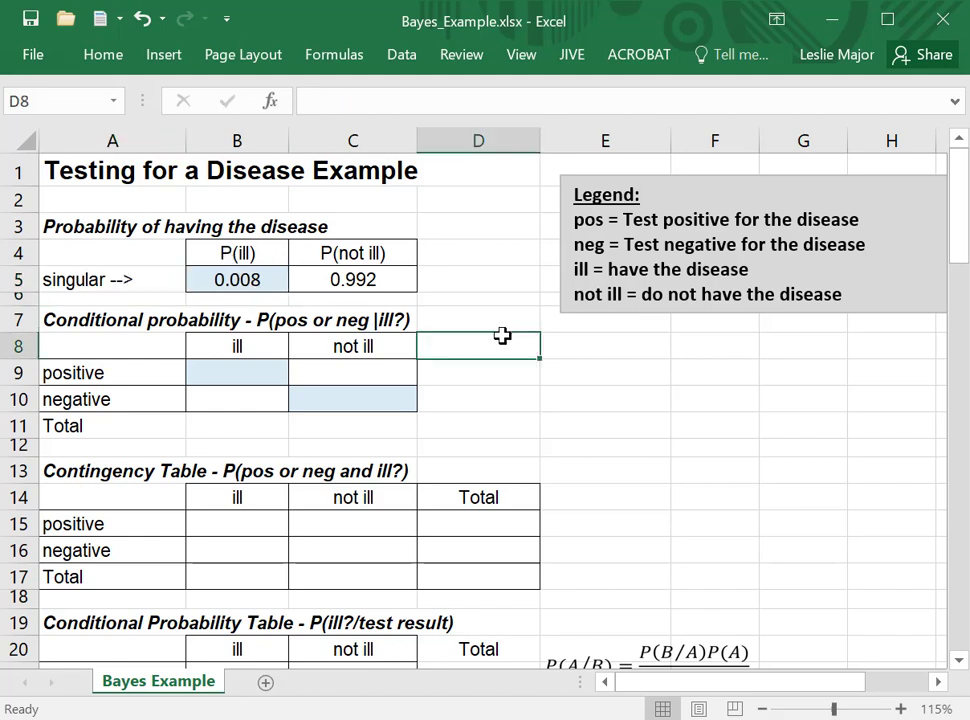
Step: Enter 0.97 in cell B9 as the probability of testing positive given ill
left_click(245, 379)
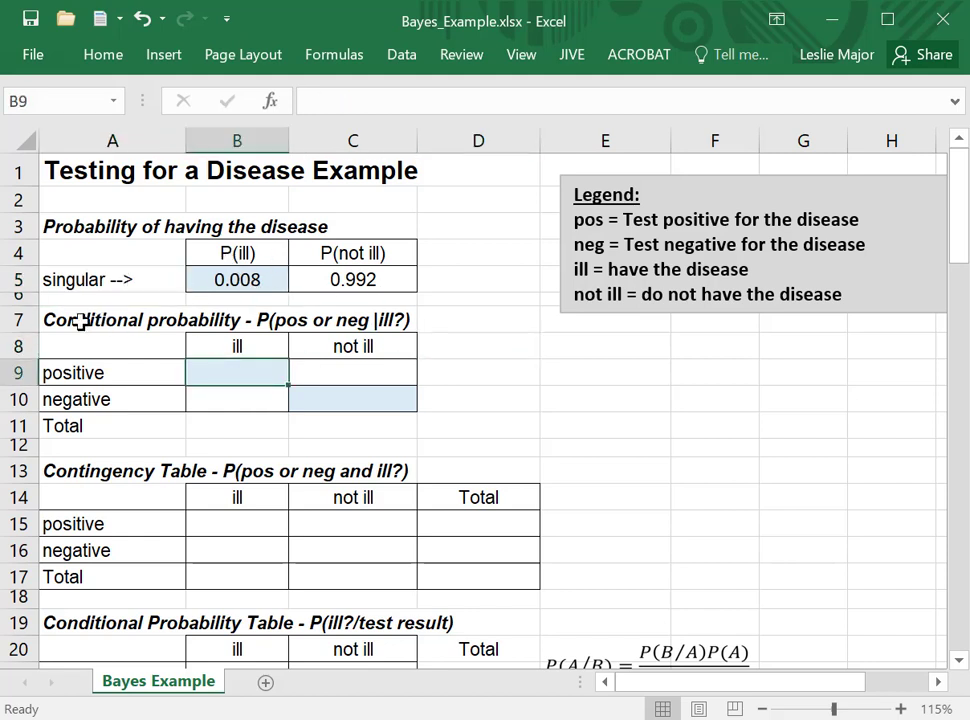
left_click(498, 366)
left_click(213, 372)
type(".")
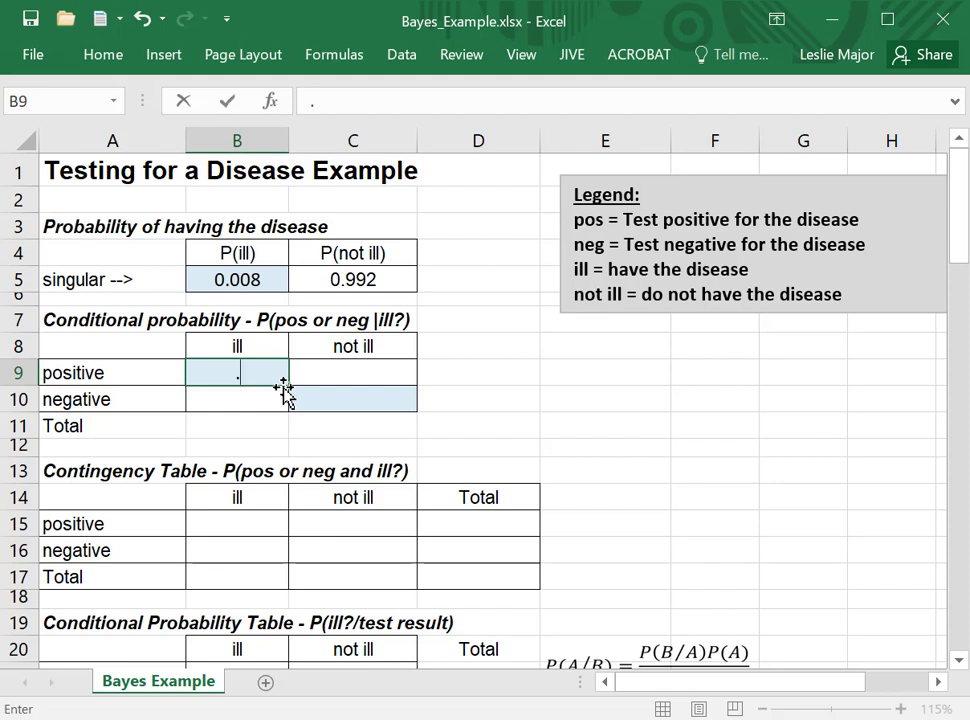
type("97")
key("Return")
key("Up")
left_click(290, 395)
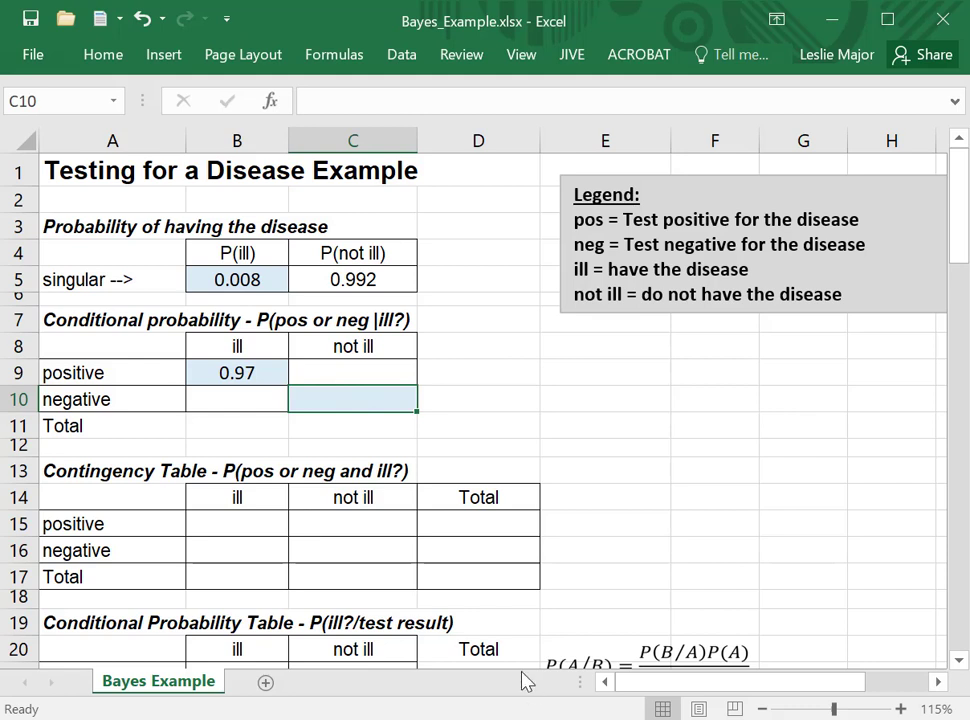
Step: Clear the positive-given-ill value from cell B9
left_click(461, 409)
left_click(254, 372)
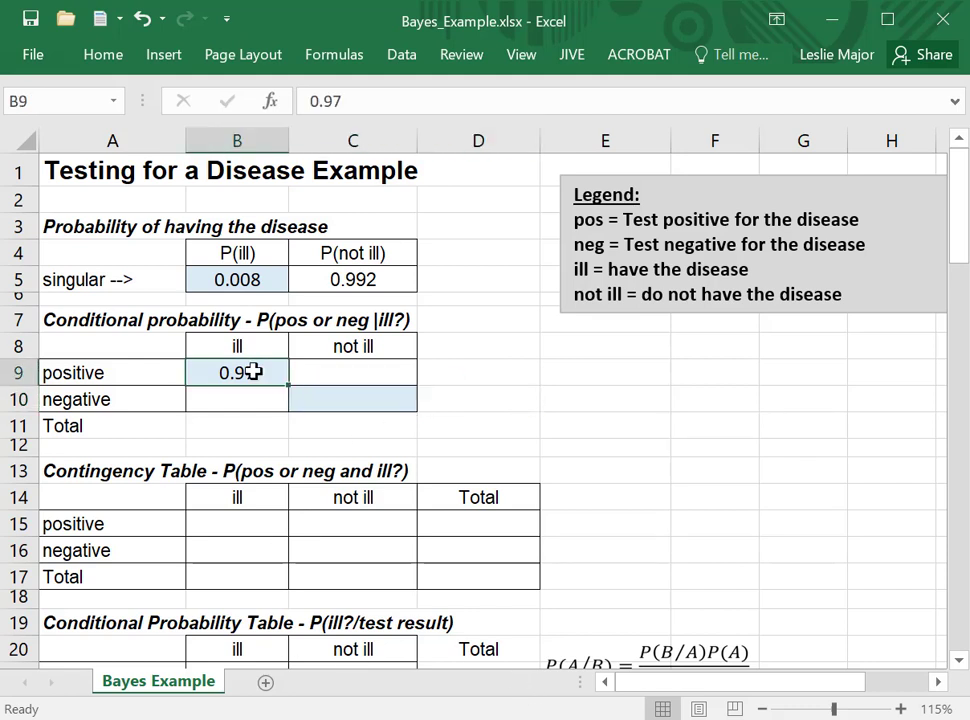
key("Delete")
left_click(510, 367)
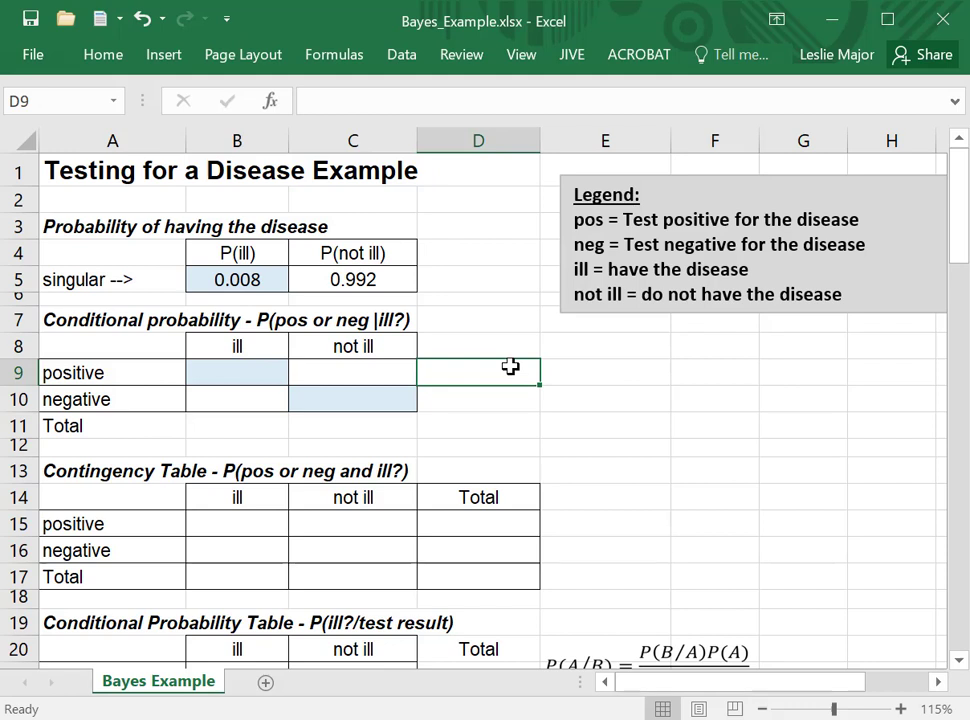
left_click(554, 403)
Step: In the conditional probability table, enter 0.97 for positive given ill (B9) and 0.98 for negative given not ill (C10)
left_click(231, 370)
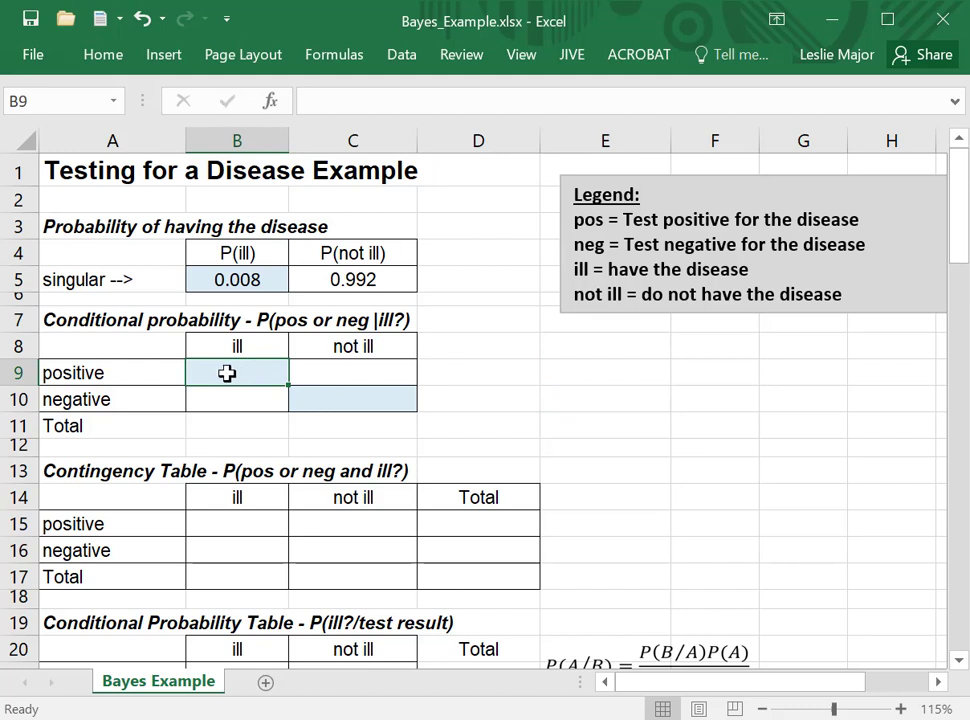
type(".97")
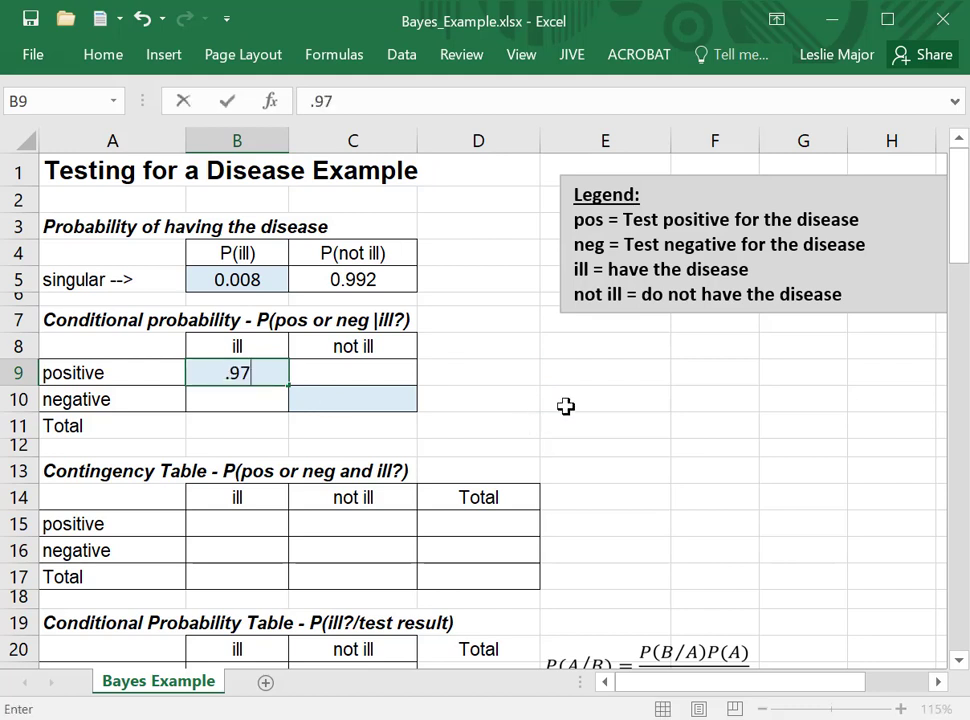
left_click(565, 405)
left_click(319, 394)
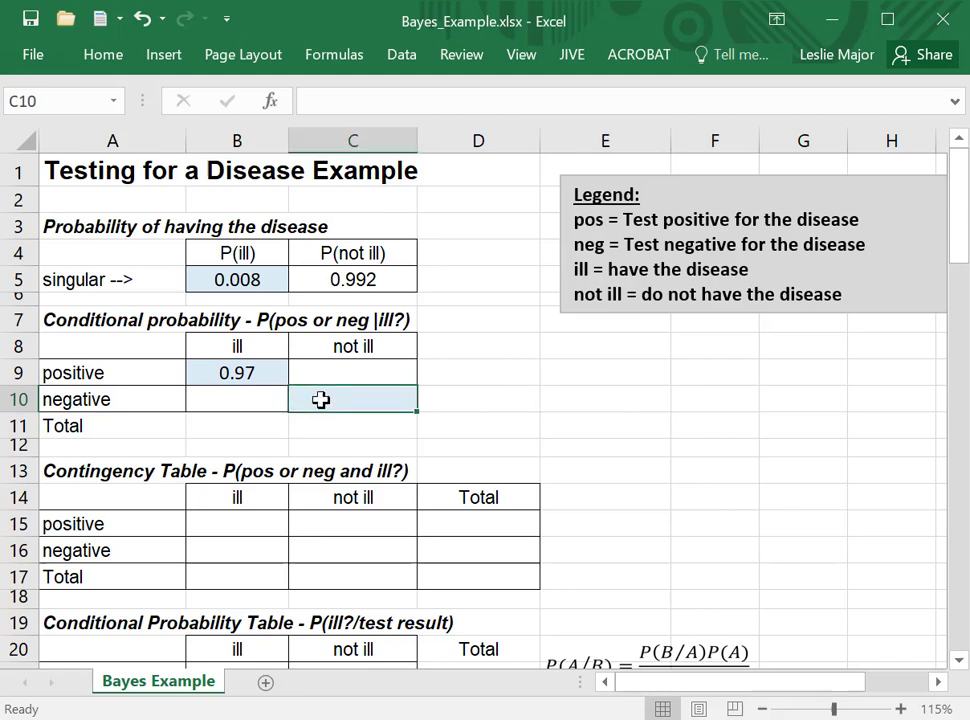
type(".98")
key("Return")
left_click(326, 401)
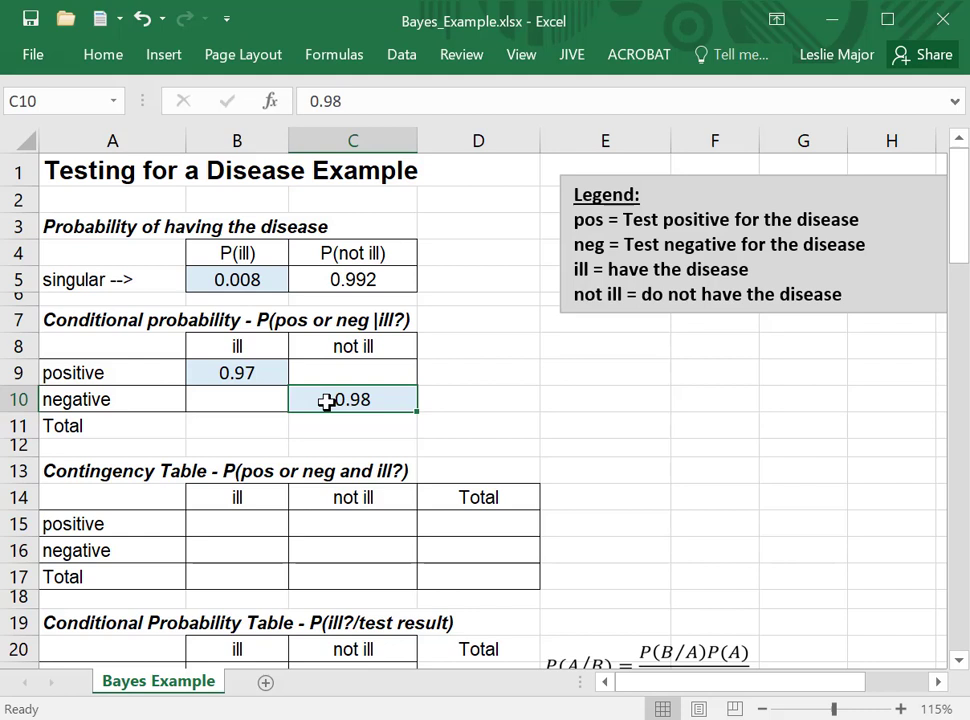
left_click(530, 376)
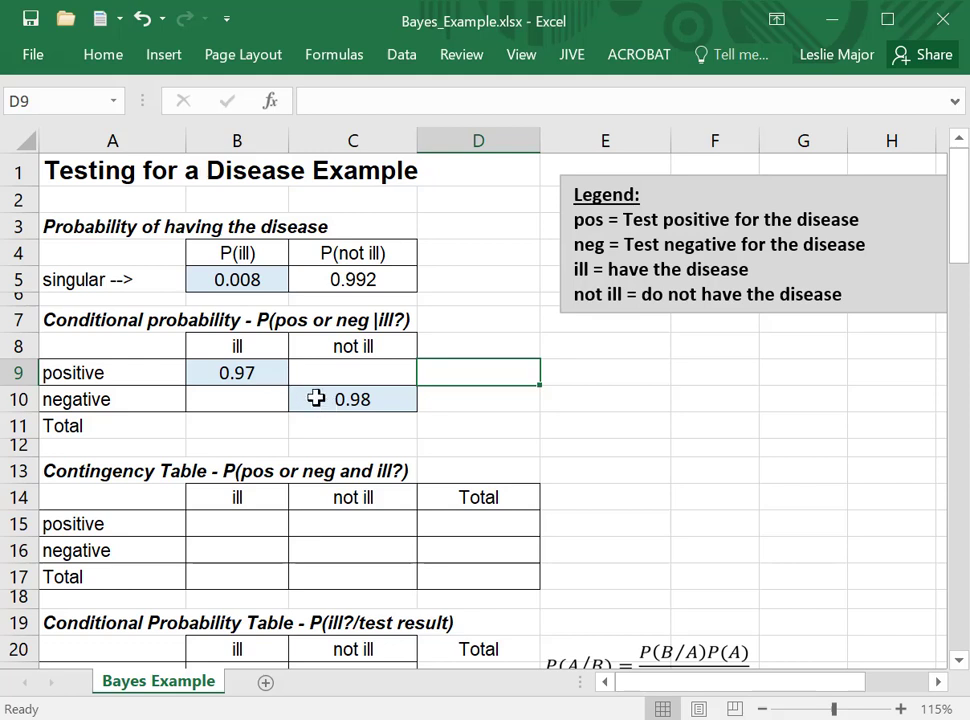
Step: Calculate the probability of testing negative given ill in cell B10 with the formula =1-B9
left_click(254, 347)
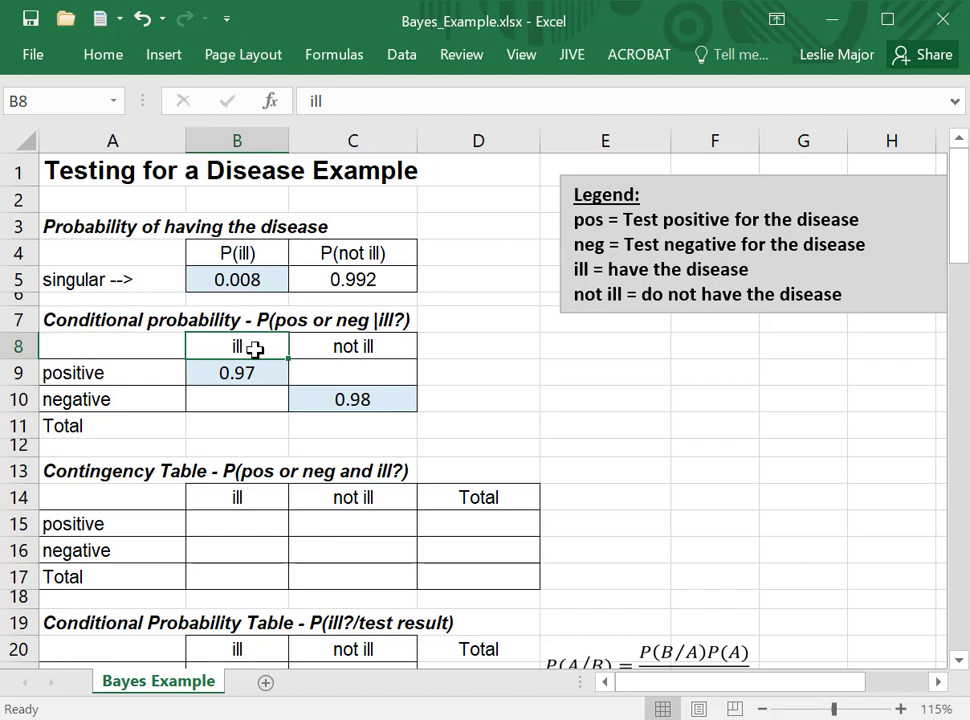
left_click(252, 372)
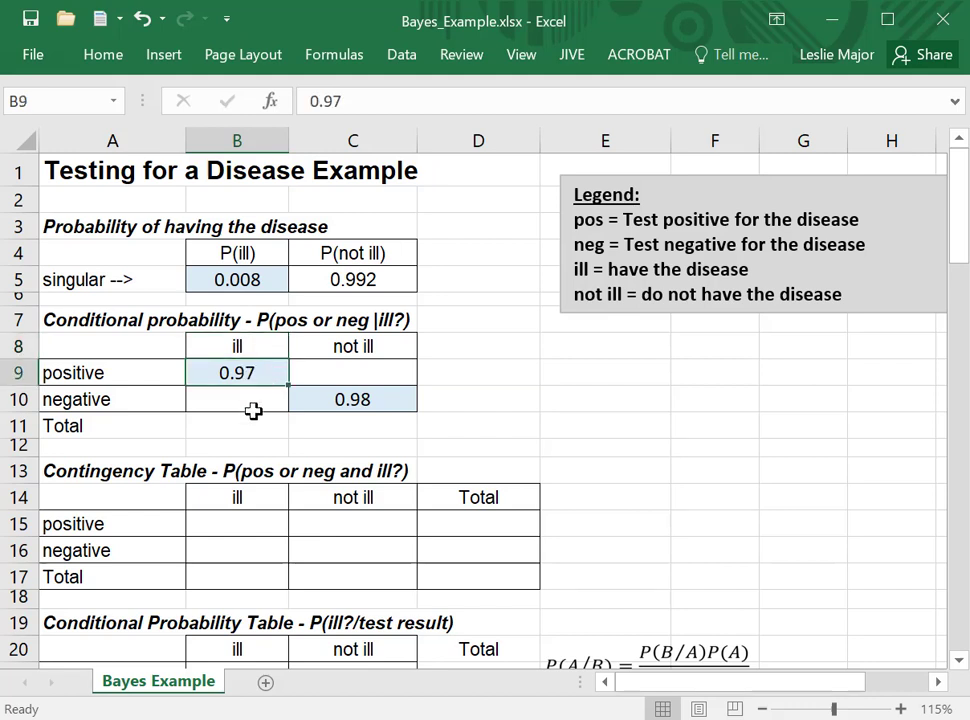
left_click(250, 399)
type("=")
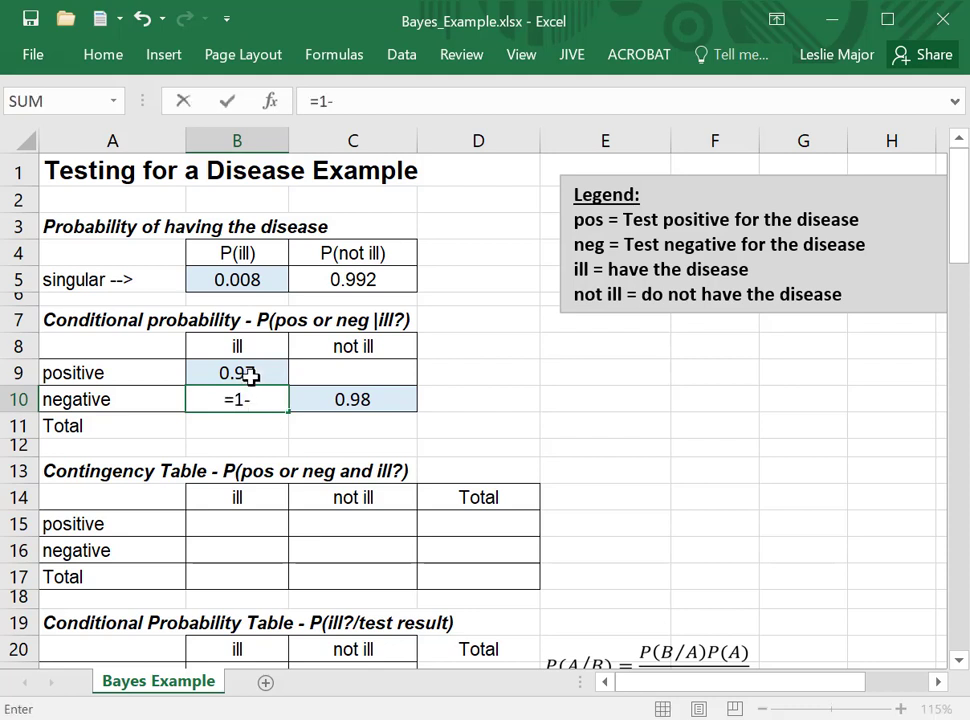
type("1-")
left_click(250, 372)
key("Return")
key("Up")
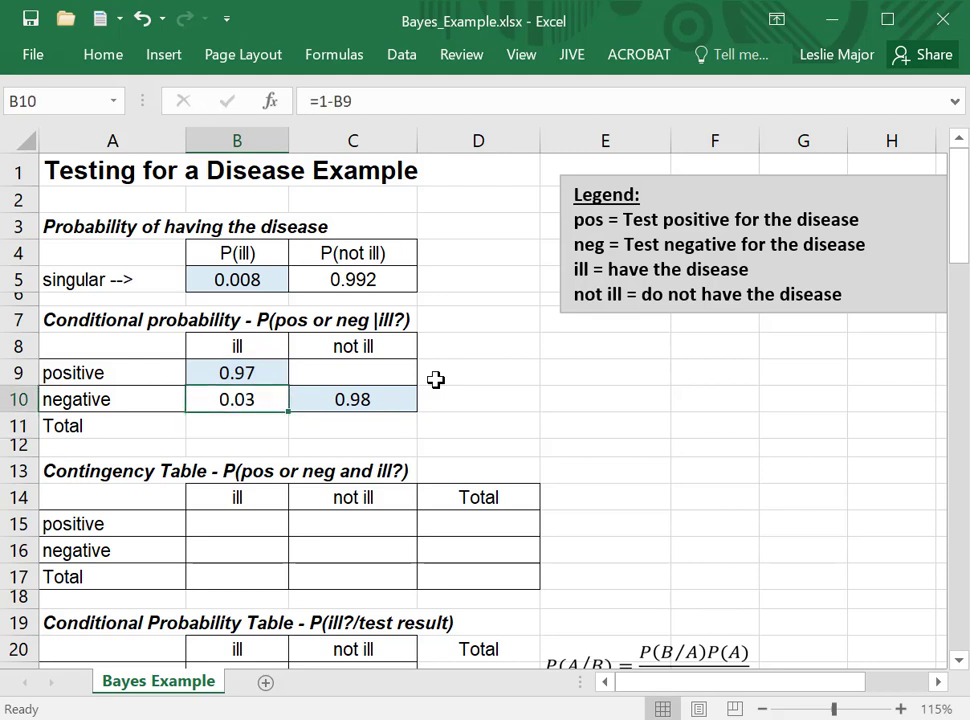
Step: Calculate the probability of testing positive given not ill in cell C9 with the formula =1-C10
left_click(398, 346)
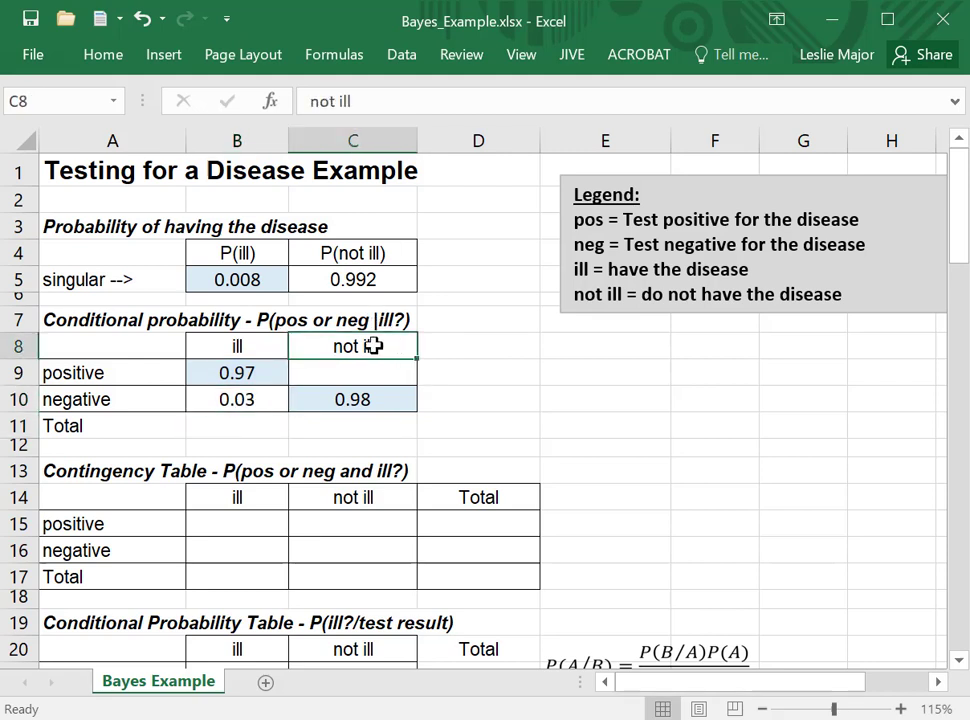
left_click(403, 403)
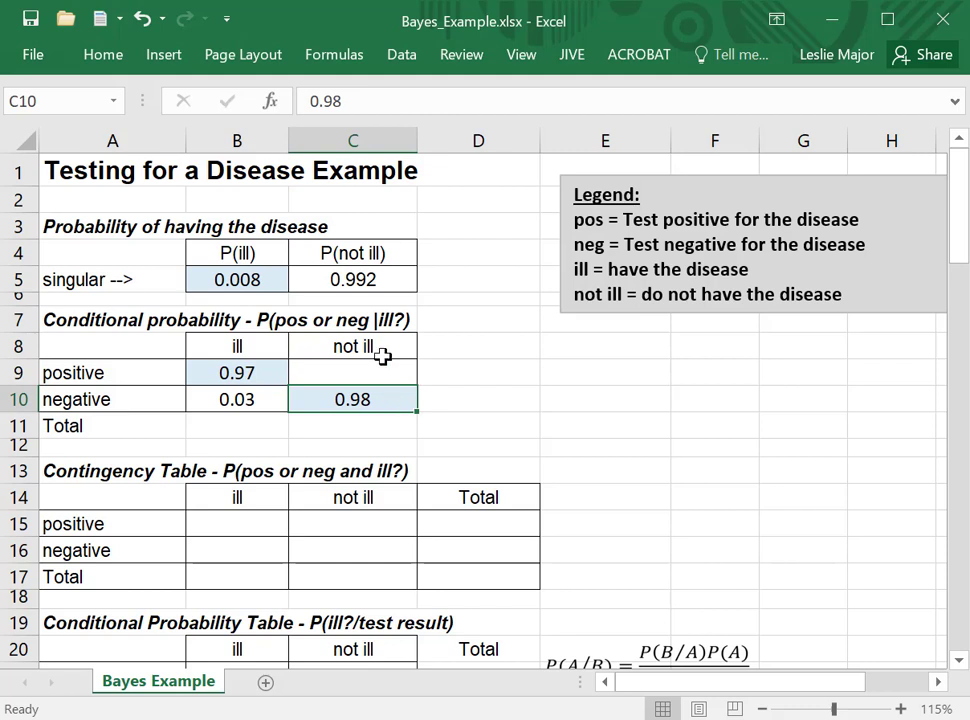
left_click(384, 369)
type("=1-")
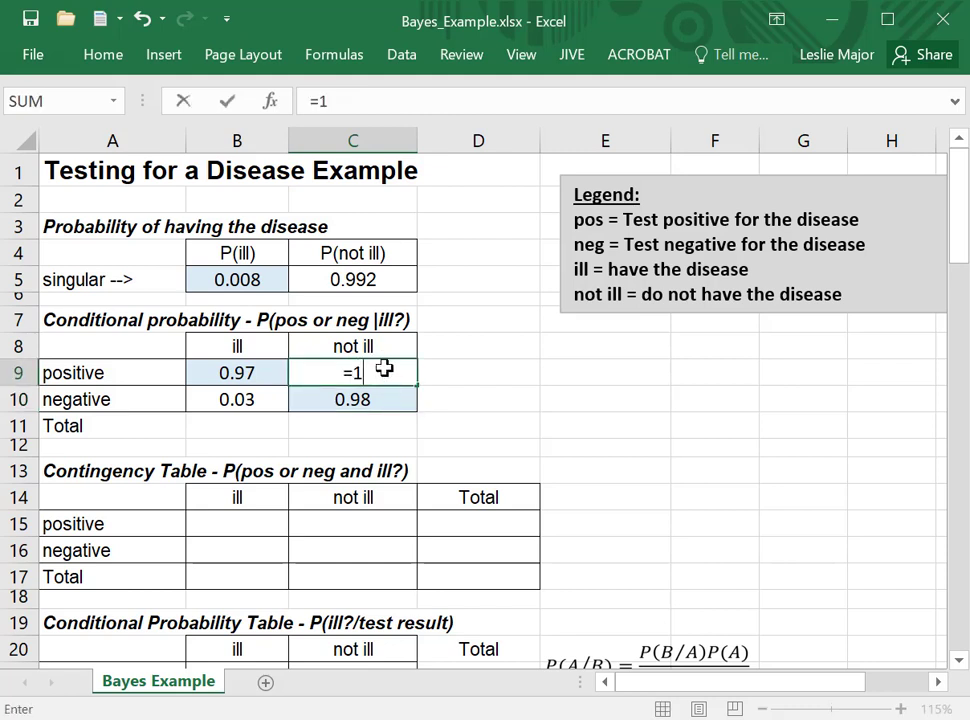
left_click(363, 390)
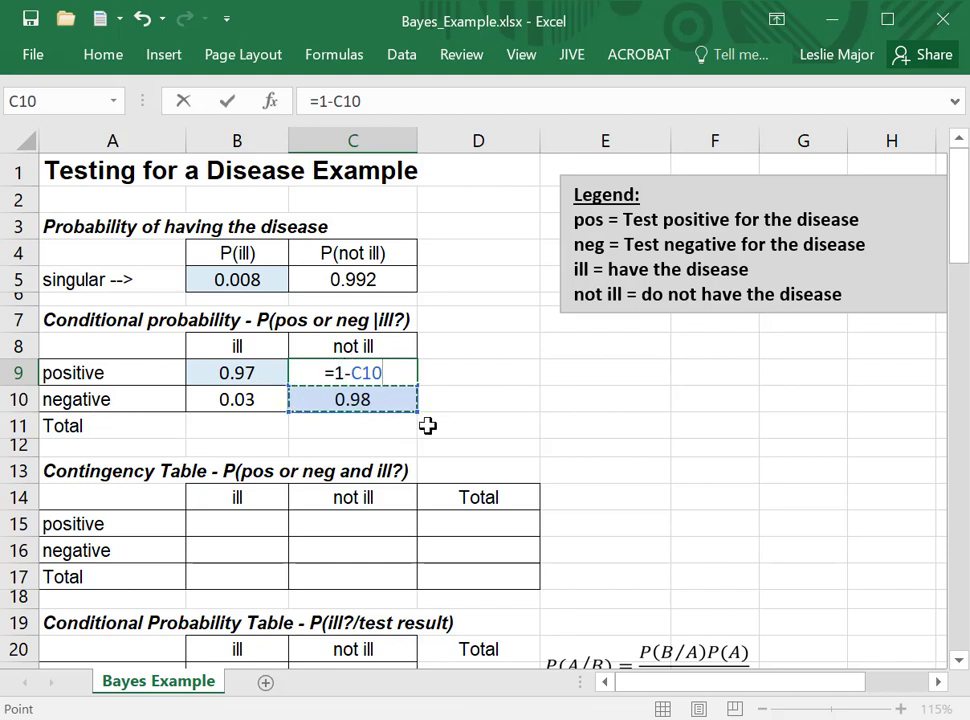
key("Return")
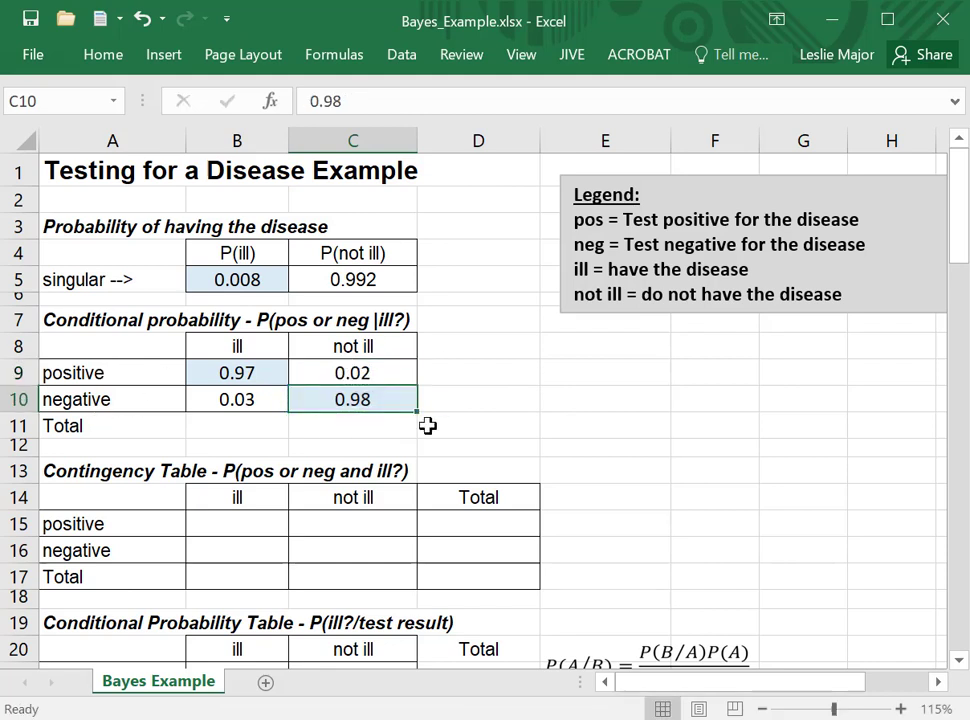
left_click(214, 405)
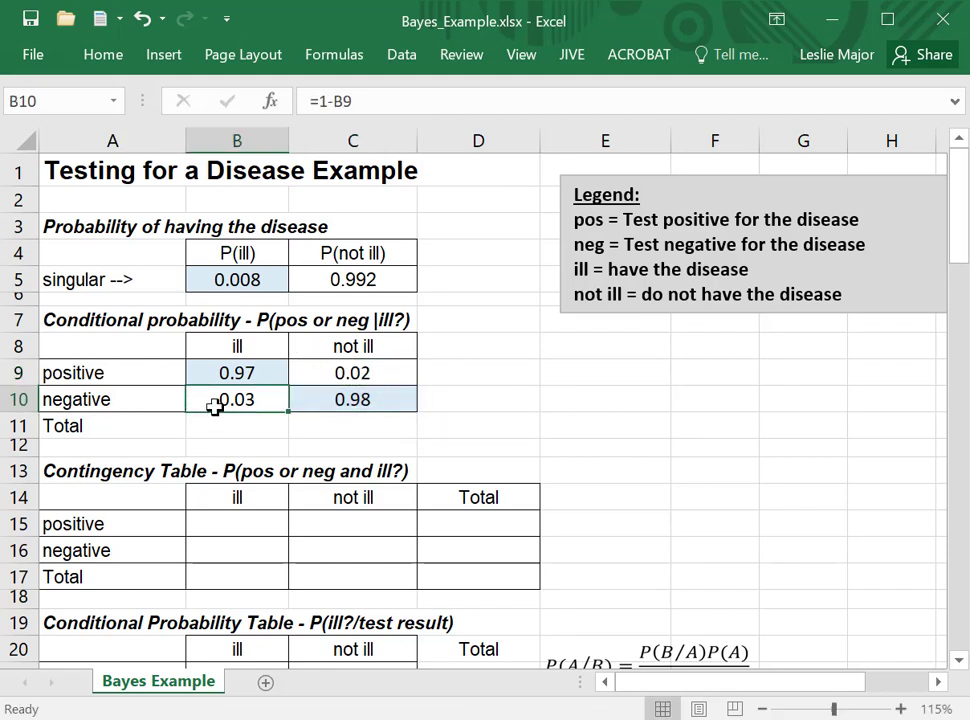
left_click(342, 366)
left_click(563, 394)
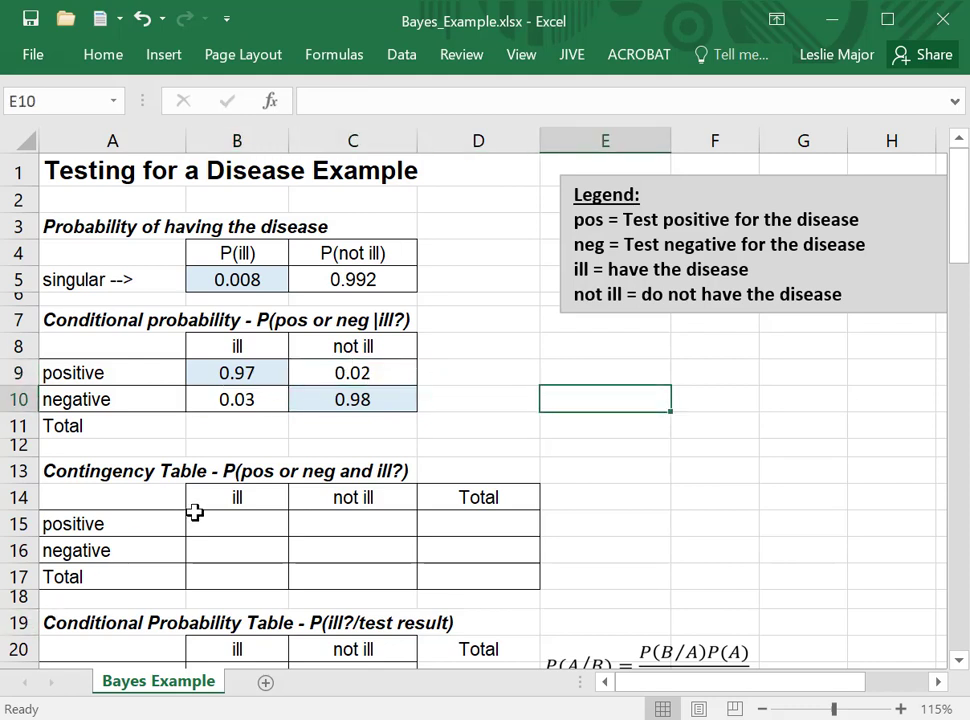
left_click(93, 480)
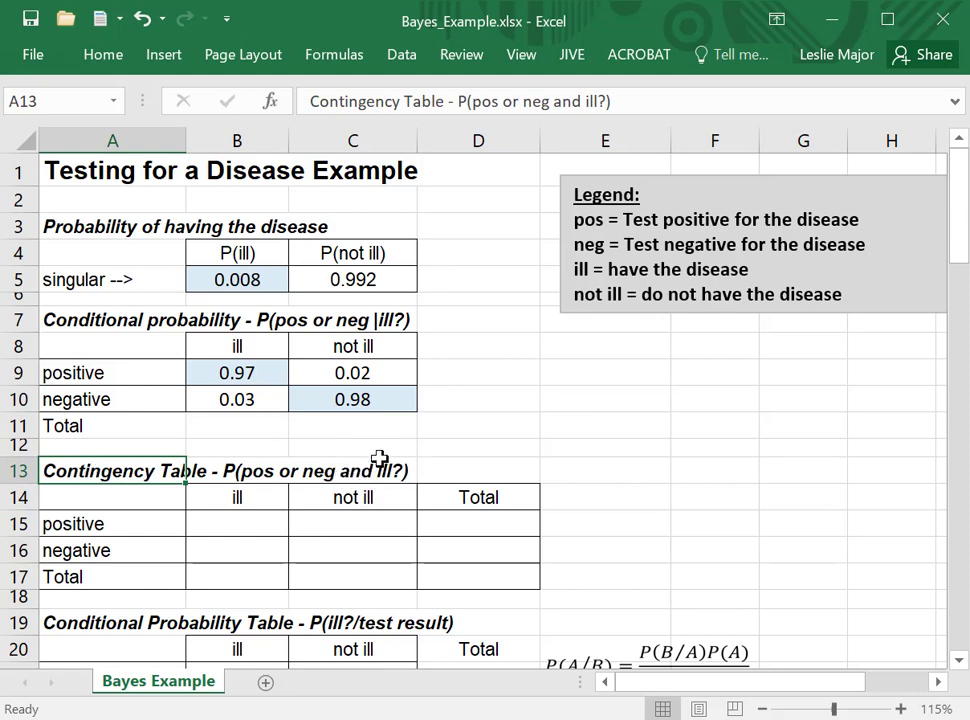
left_click(268, 524)
type("=")
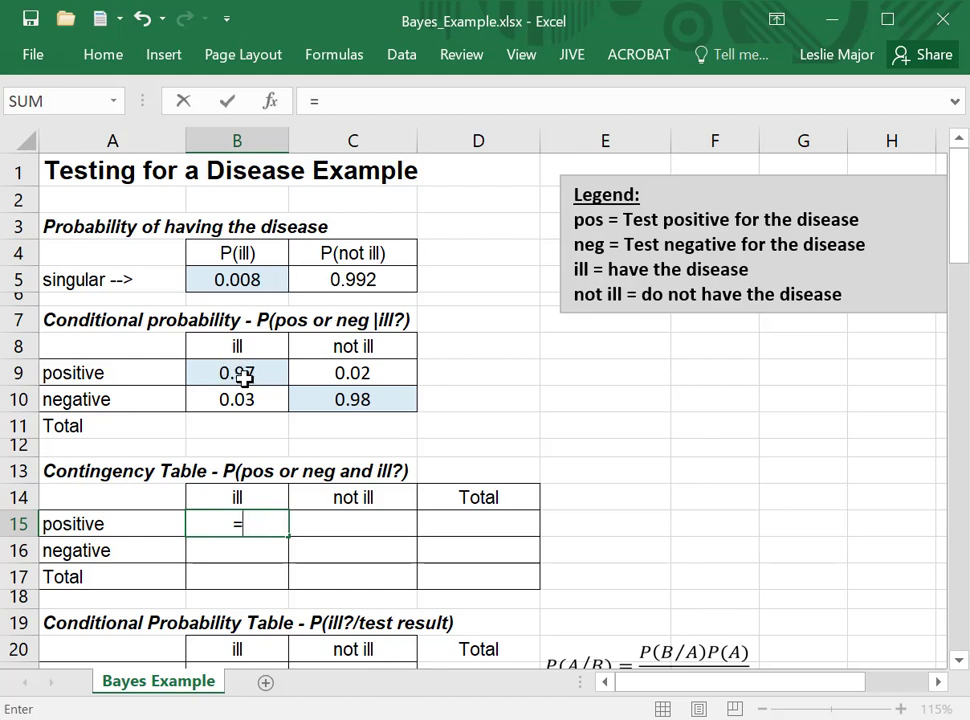
key("Escape")
Step: Add the note "P(pos|ill)" in cell D9 beside the positive row of the conditional probability table
left_click(498, 372)
type("P(")
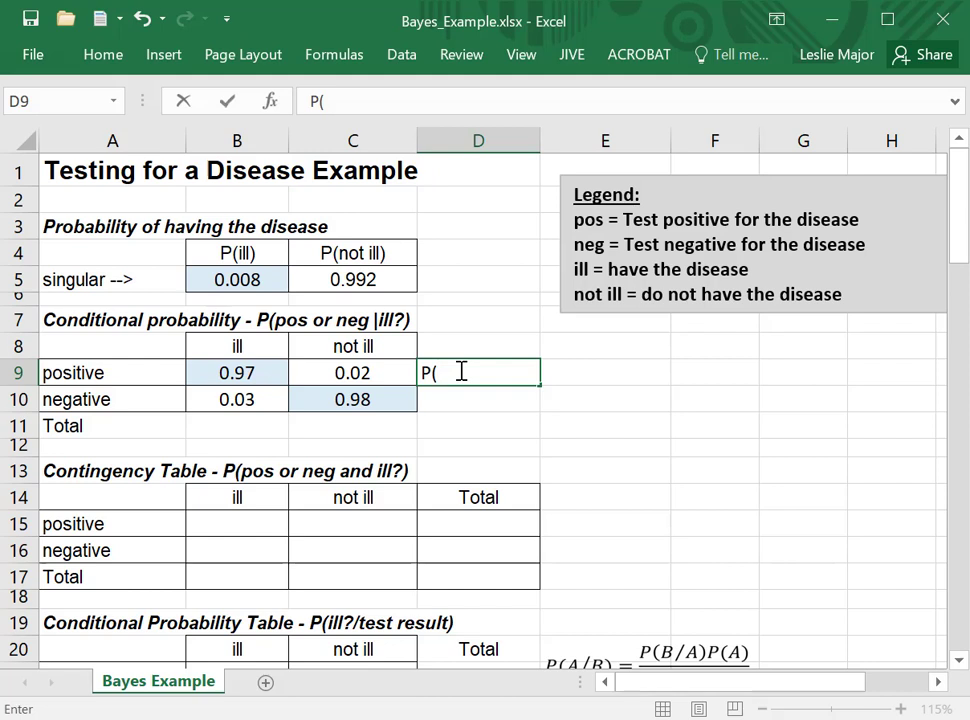
type("pos|ill")
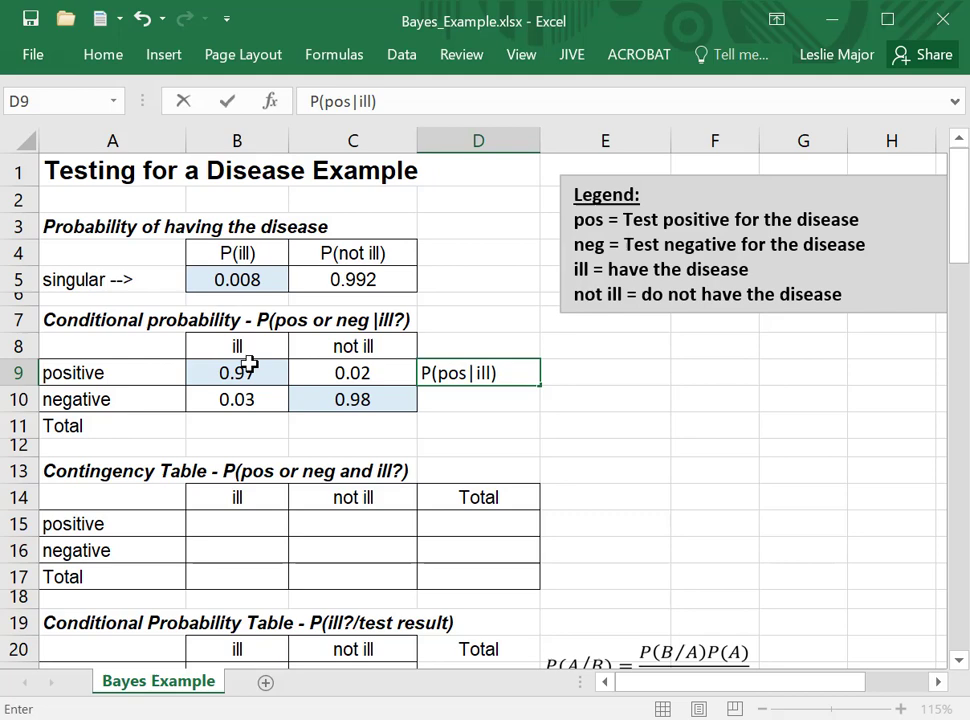
left_click(545, 420)
Step: Fill the P(pos|ill) note in D9 and its matching probability in B9 with yellow
left_click(524, 370)
right_click(524, 370)
left_click(613, 175)
left_click(238, 370)
right_click(238, 370)
left_click(326, 177)
left_click(736, 440)
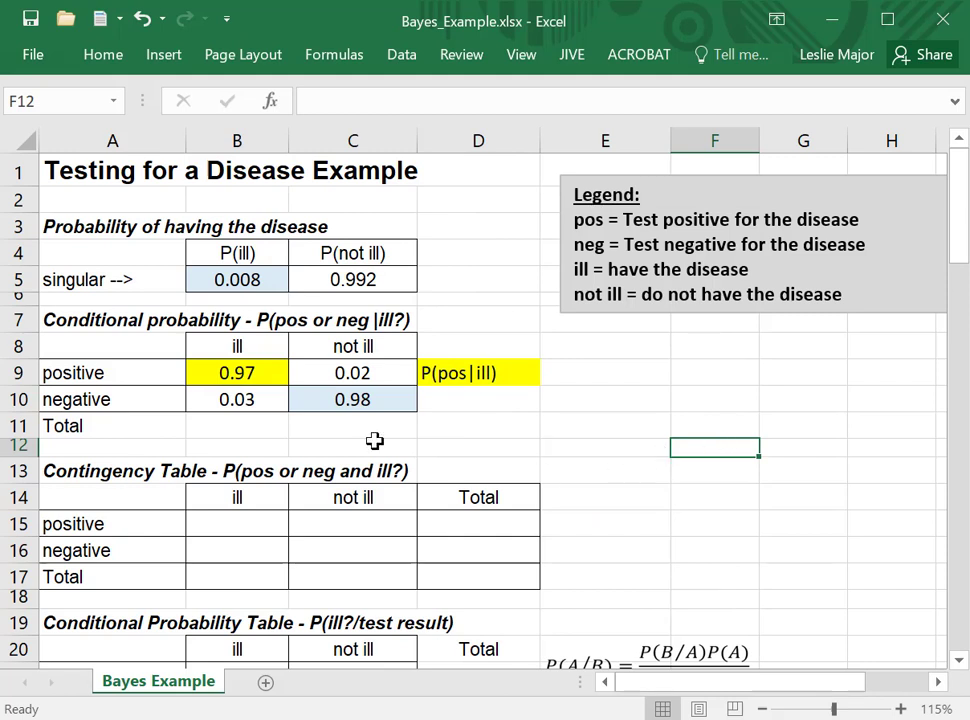
Step: Extend the yellow note in cell D9 so that it reads "P(pos|ill)xP(ill)"
left_click(213, 525)
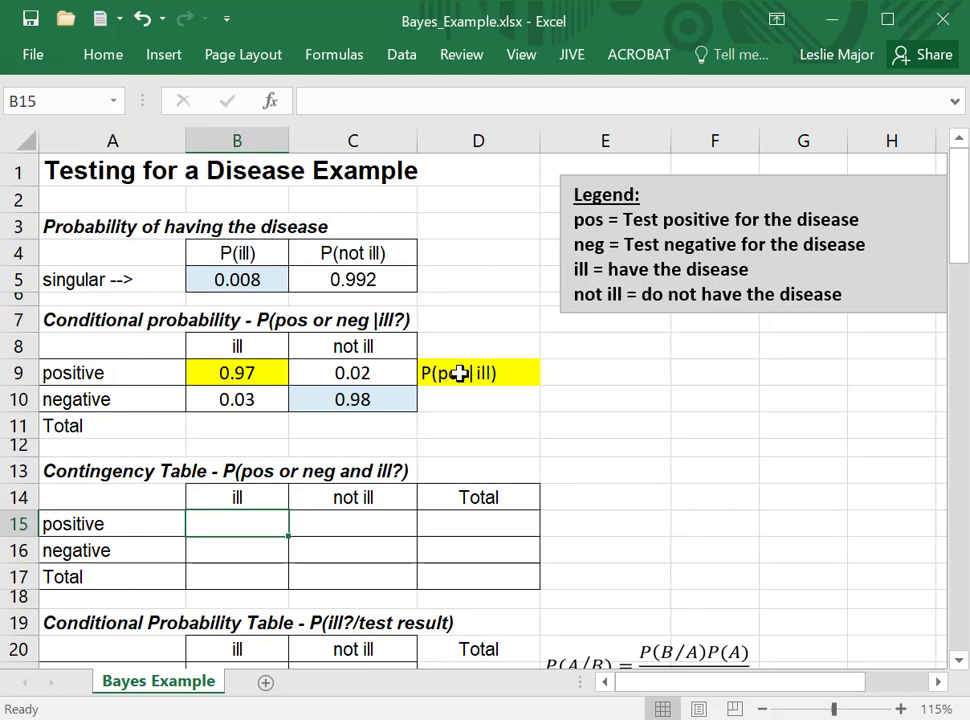
double_click(525, 374)
type("xP(ill)")
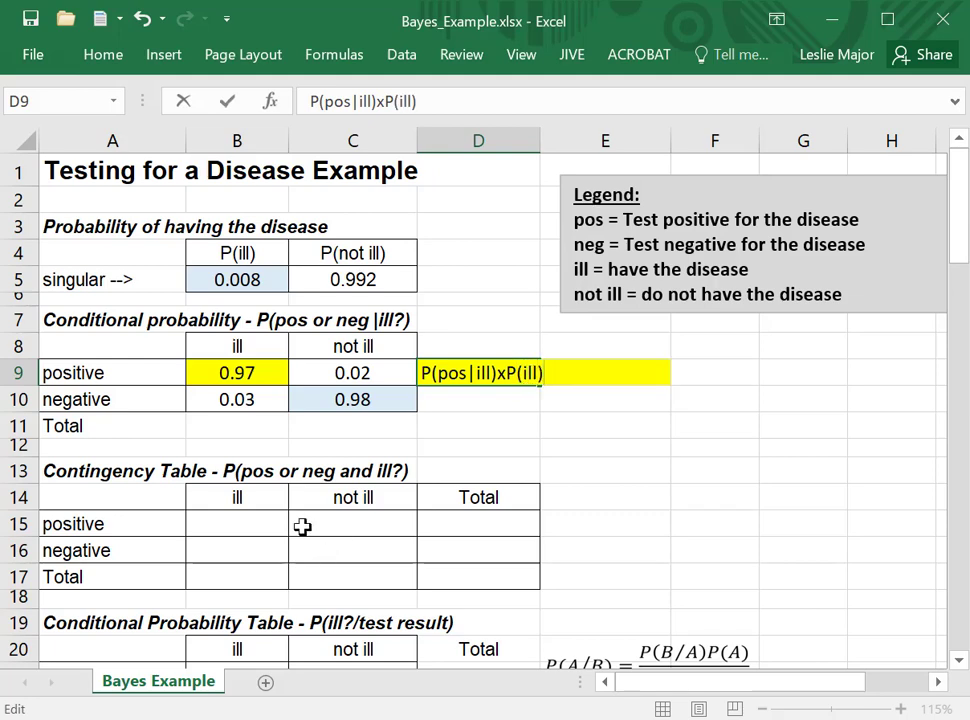
left_click(237, 369)
Step: Fill the positive/ill cell B15 of the contingency table with yellow and remove the yellow fill from B9
right_click(210, 527)
left_click(299, 590)
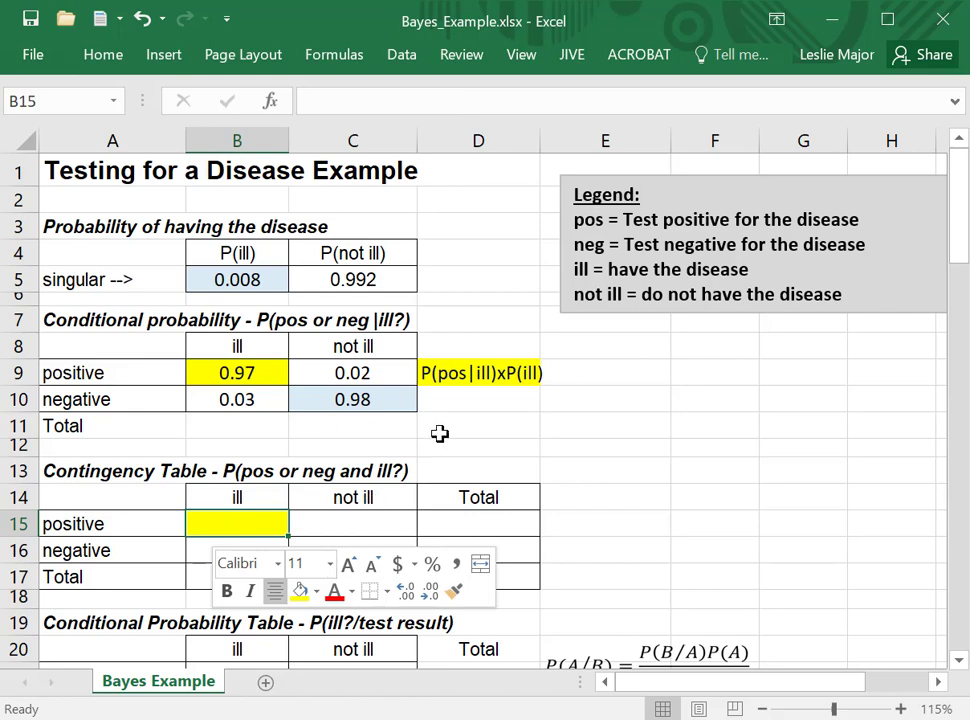
right_click(238, 374)
left_click(344, 177)
left_click(368, 374)
left_click(541, 389)
left_click(233, 373)
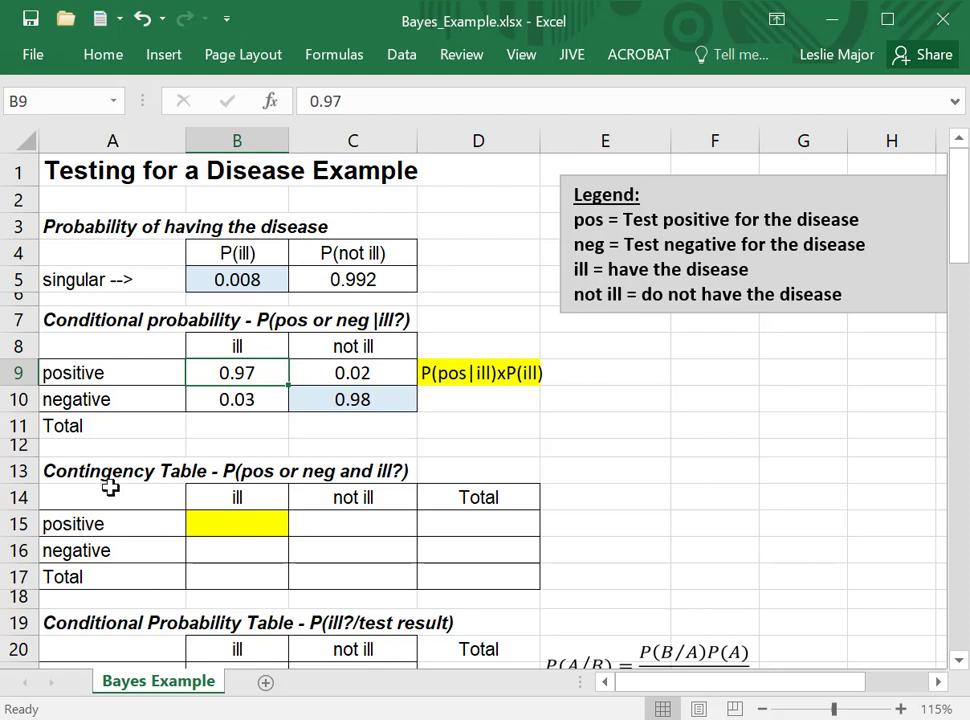
Step: Calculate the joint probability of positive and ill in cell B15 with the formula =B9*B$5
left_click(230, 528)
type("=")
left_click(246, 374)
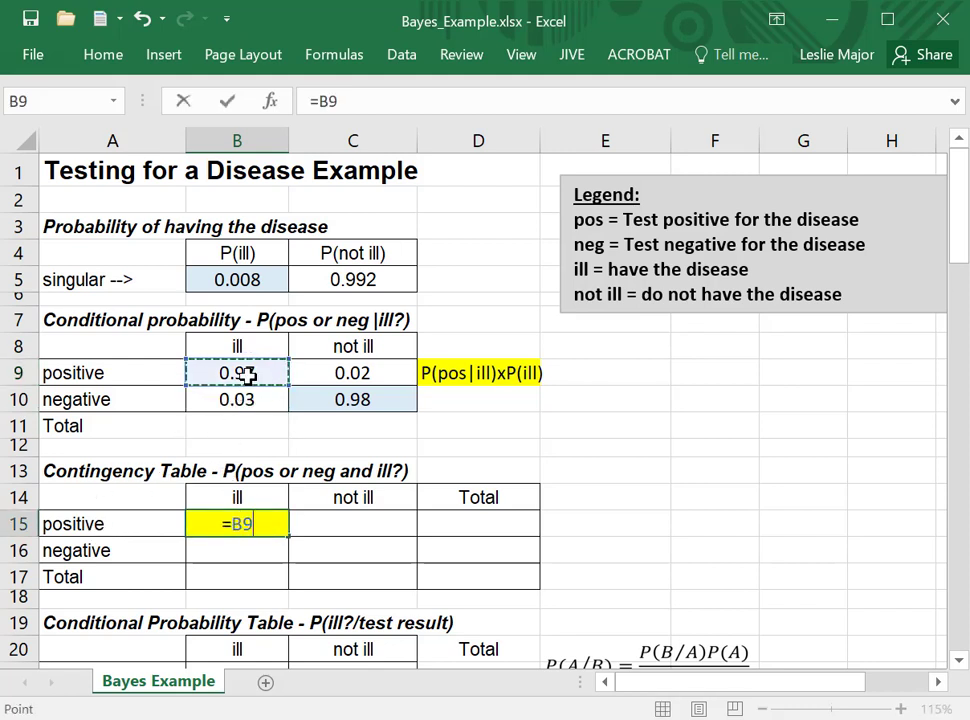
type("*")
left_click(249, 272)
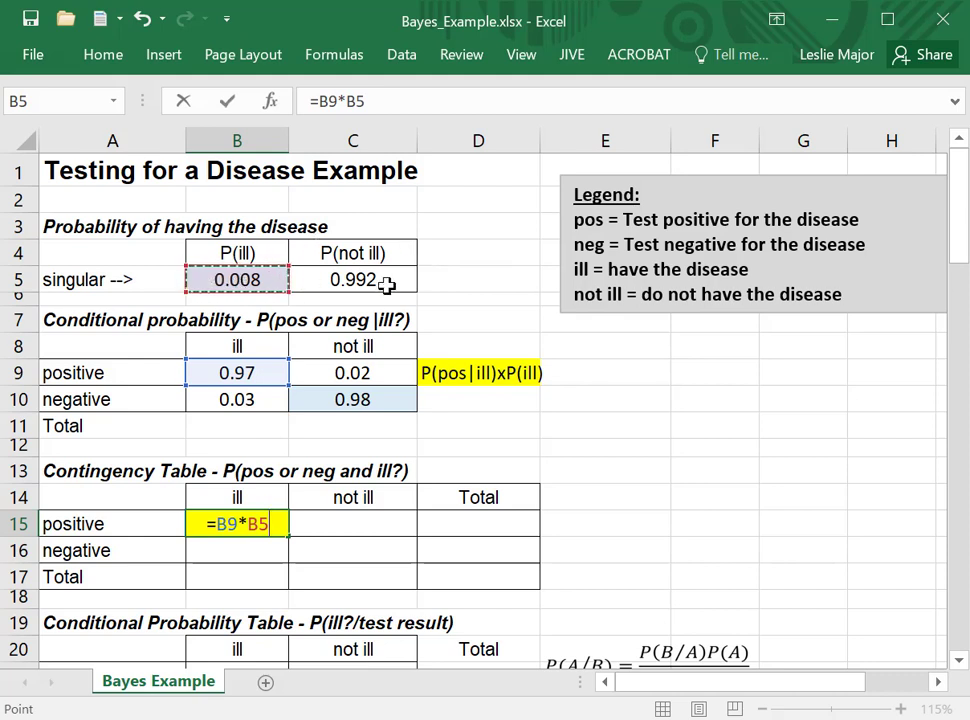
left_click(271, 522)
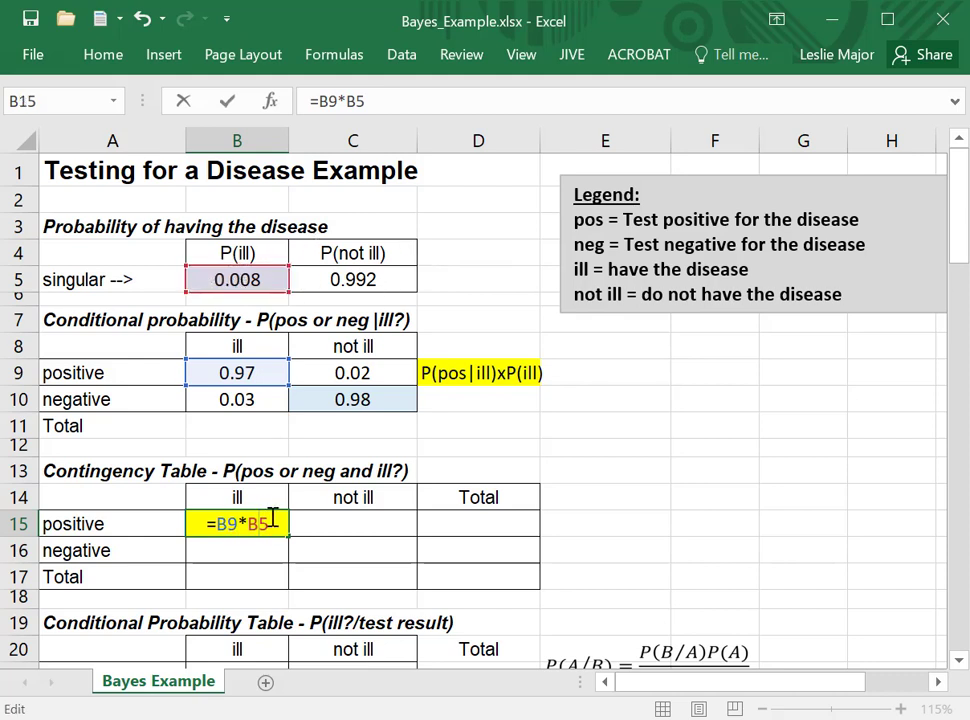
key("Left")
type("$")
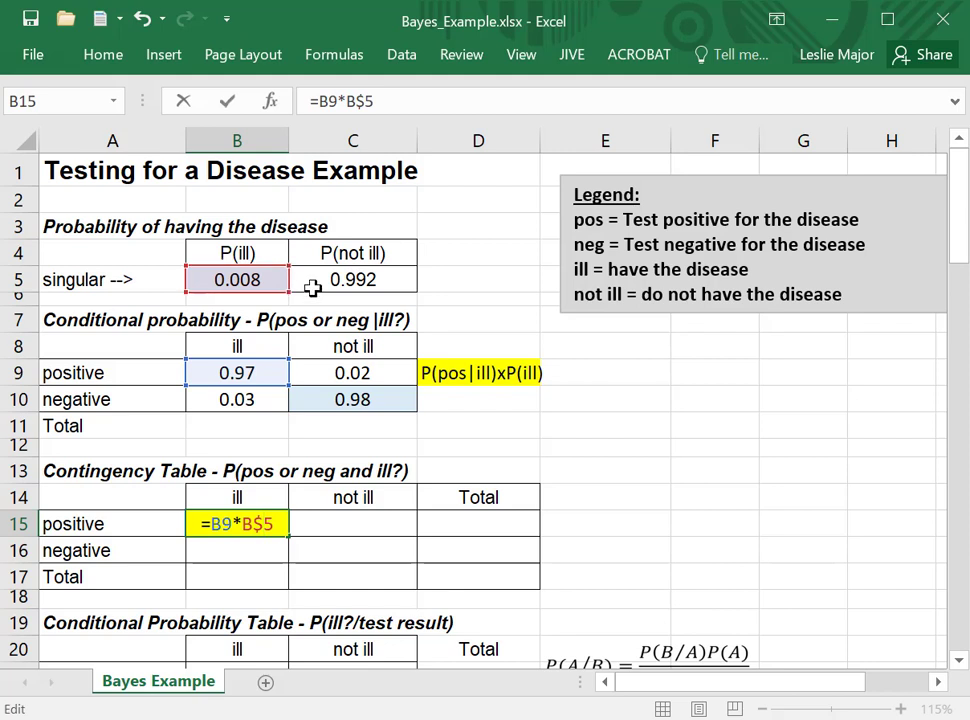
key("Return")
key("Up")
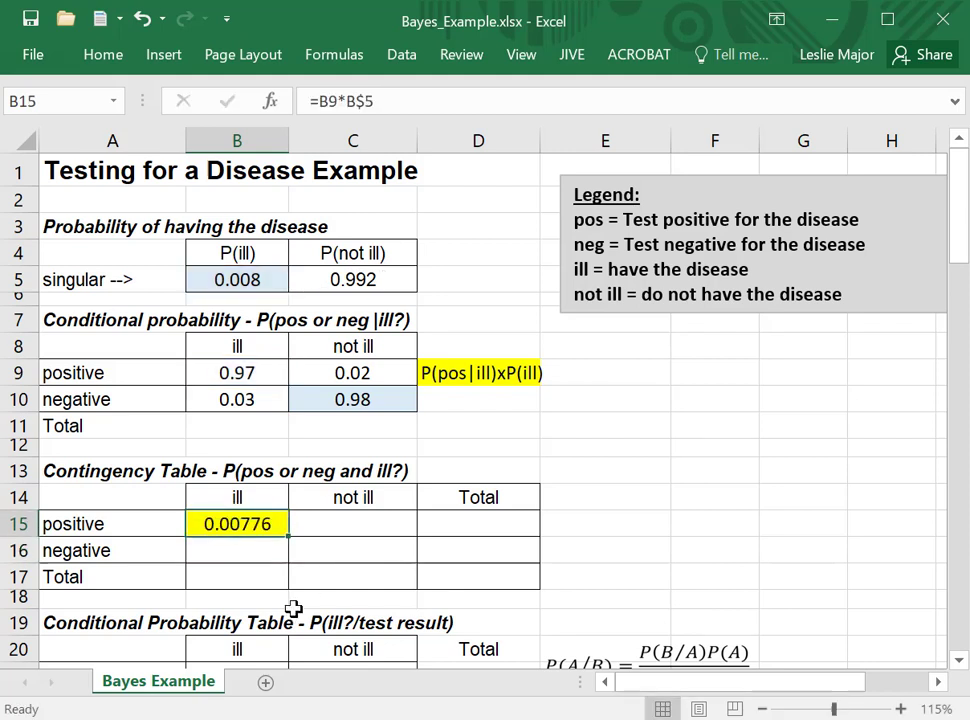
Step: Copy the B15 formula across the contingency table range B15:C16 and check the formulas in B16 and C16
left_click_drag(290, 537, 385, 561)
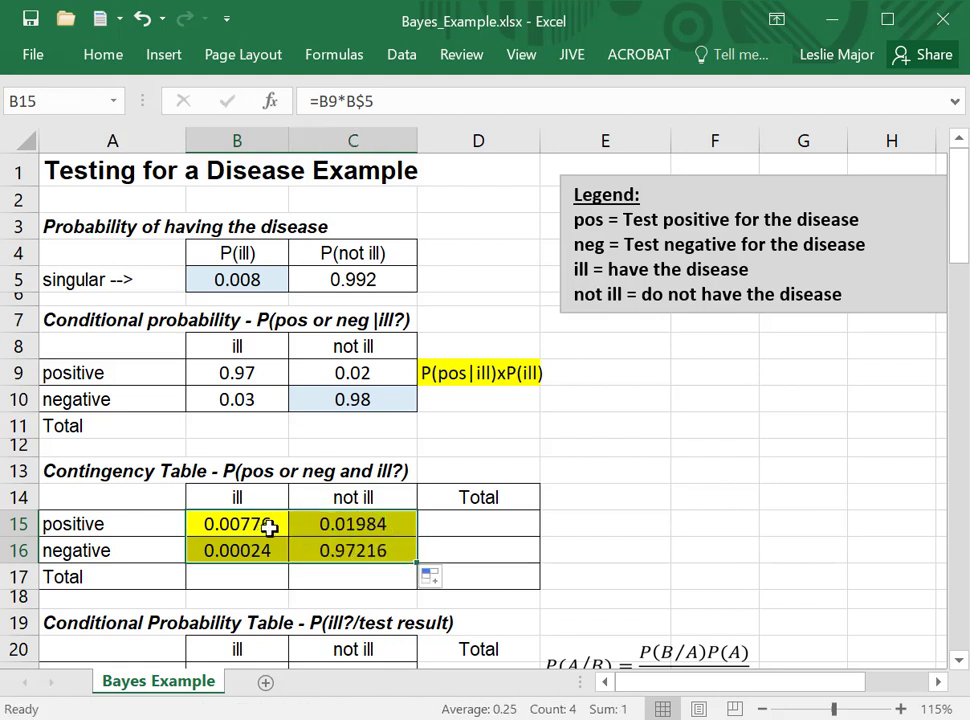
double_click(330, 550)
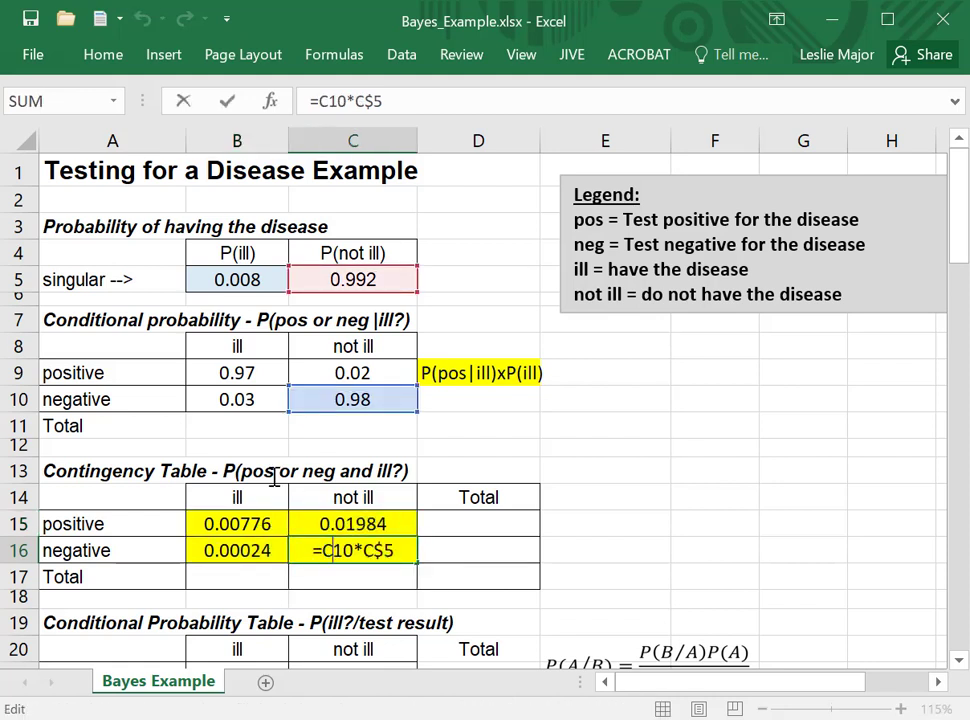
key("Return")
double_click(212, 550)
key("Return")
left_click(325, 546)
double_click(330, 550)
key("Return")
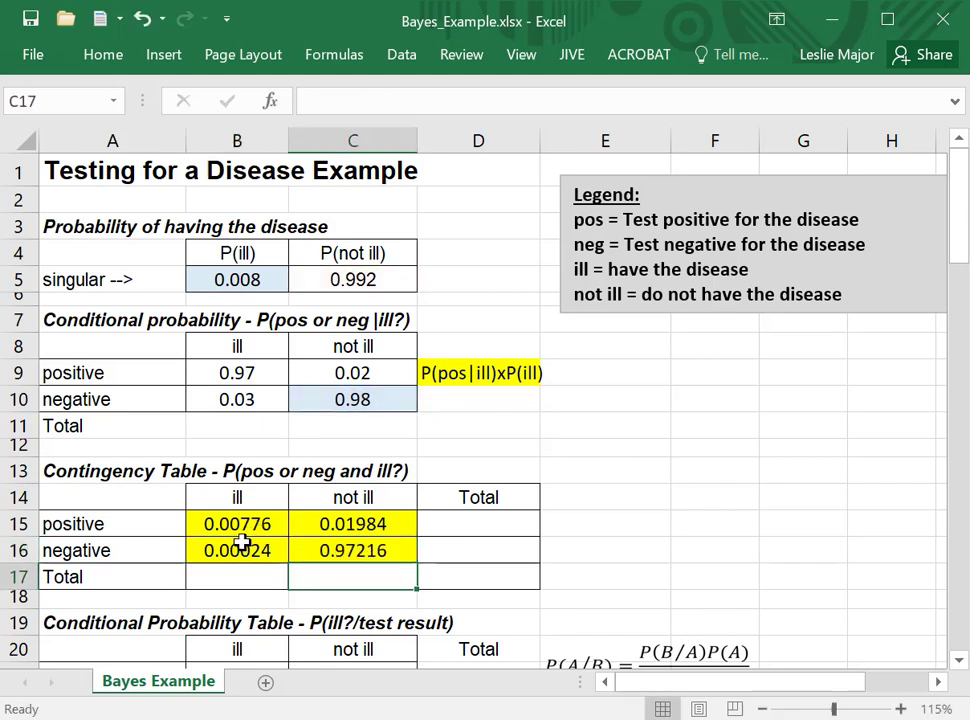
left_click(688, 504)
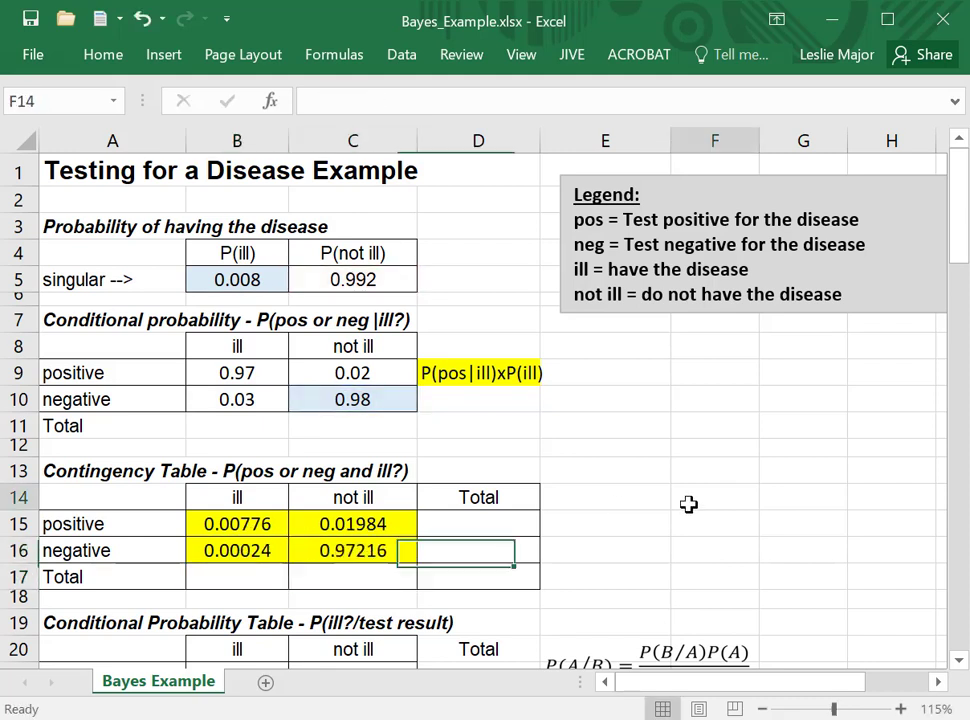
Step: Total the positive row of the contingency table in cell D15 with the formula =SUM(B15:C15)
left_click(511, 524)
type("=sum(")
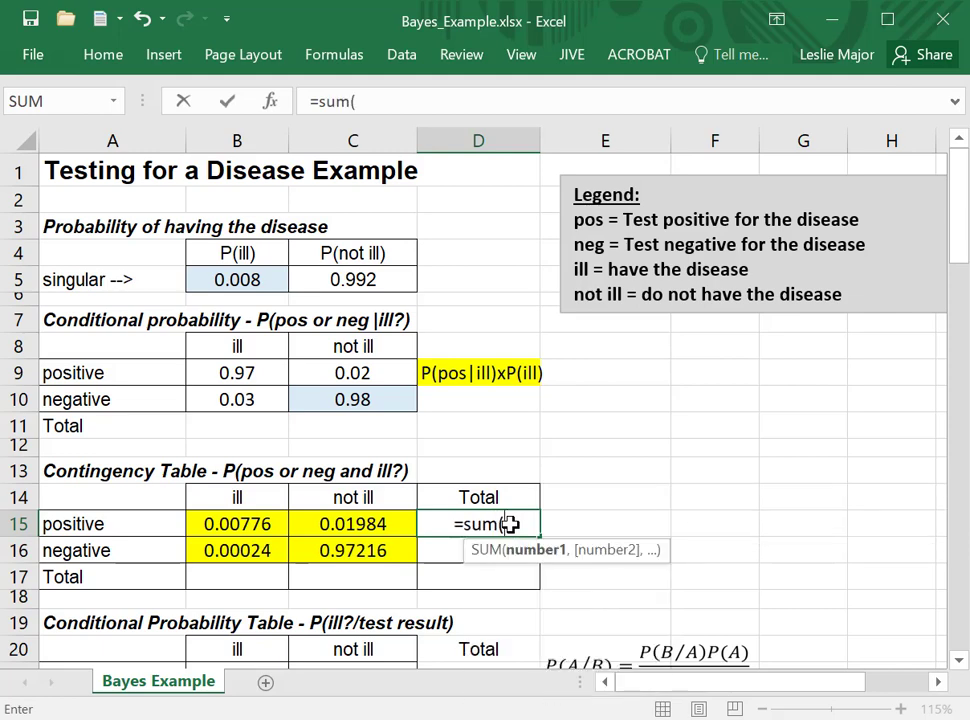
left_click(275, 524)
left_click_drag(283, 524, 299, 524)
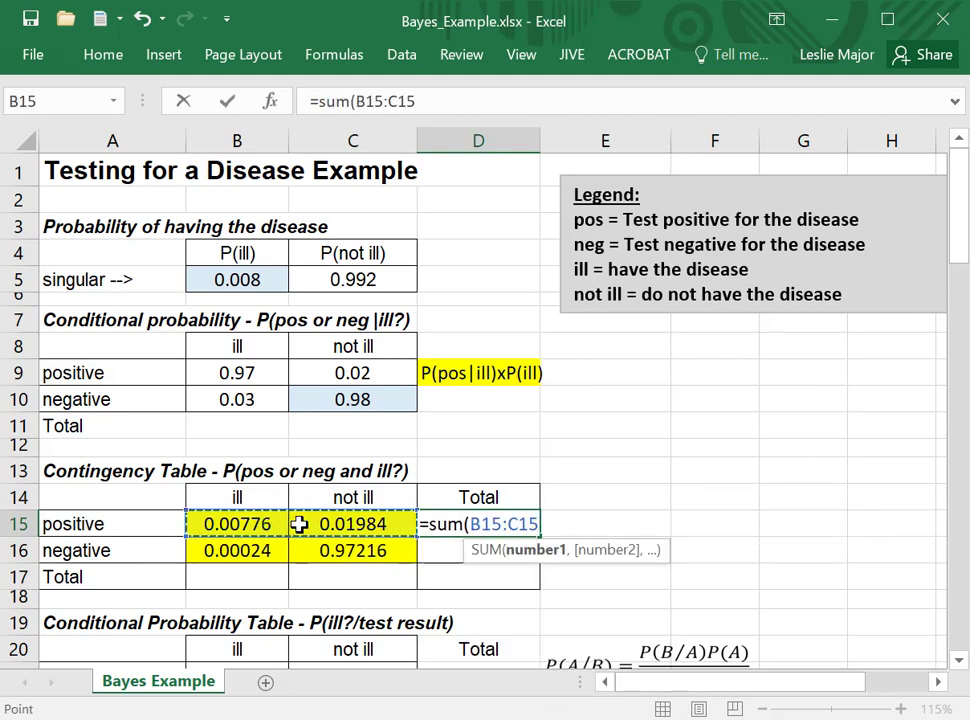
type(")")
key("Return")
key("Up")
Step: Copy the row total from D15 to D16 for the negative row and check its formula
key("ctrl+c")
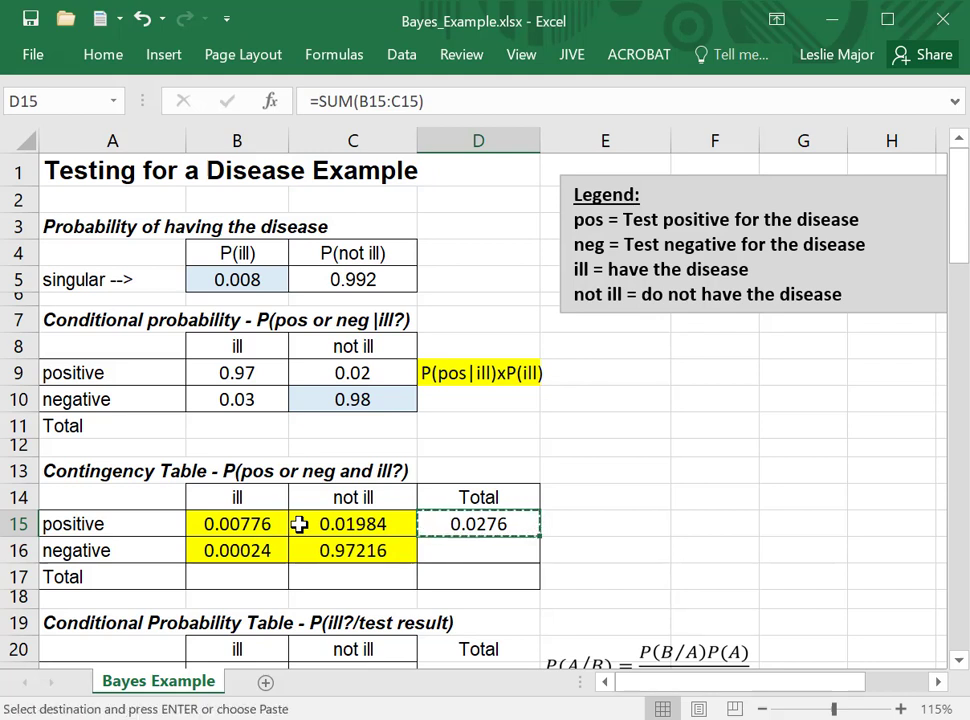
key("Down")
key("ctrl+v")
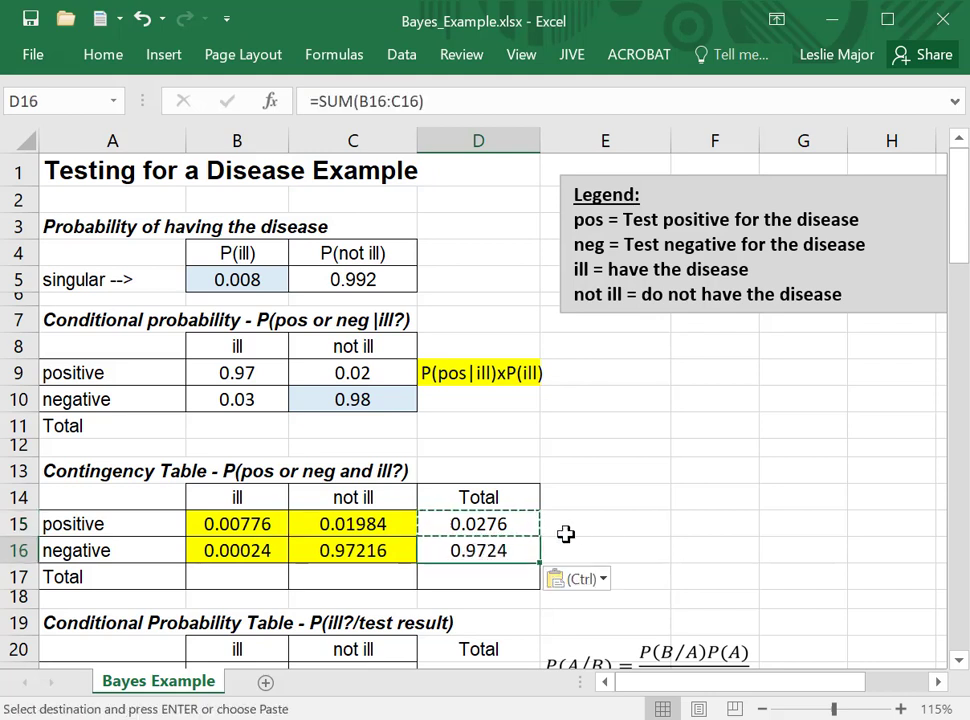
double_click(515, 556)
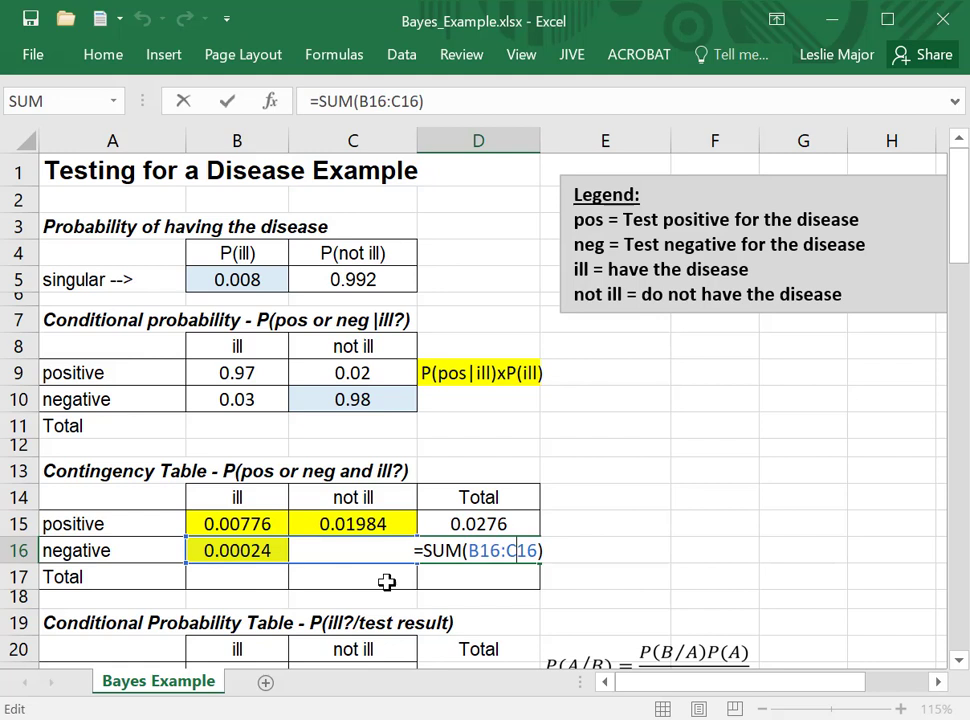
key("Return")
key("Up")
key("Up")
left_click(495, 547, "shift")
left_click(628, 504)
Step: Total the ill column of the contingency table in cell B17 with the formula =SUM(B15:B16)
left_click(243, 568)
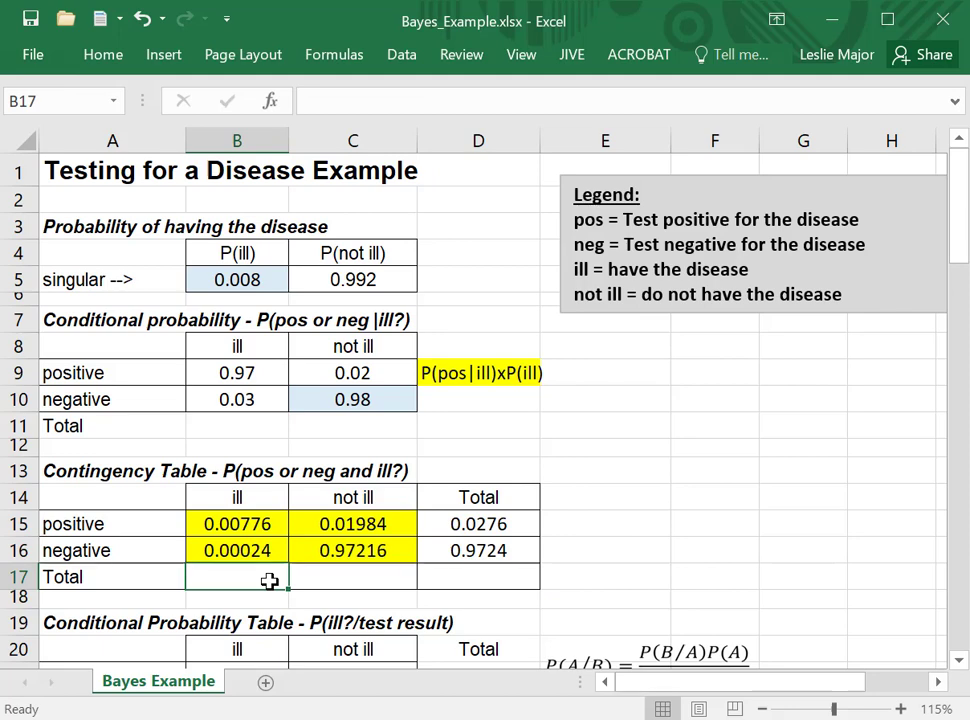
type("=sum(")
left_click_drag(216, 524, 201, 548)
type(")")
key("ctrl+Return")
Step: Copy the B17 total to C17 for the not ill column and compare both totals with B5 and C5
key("ctrl+c")
key("Right")
key("ctrl+v")
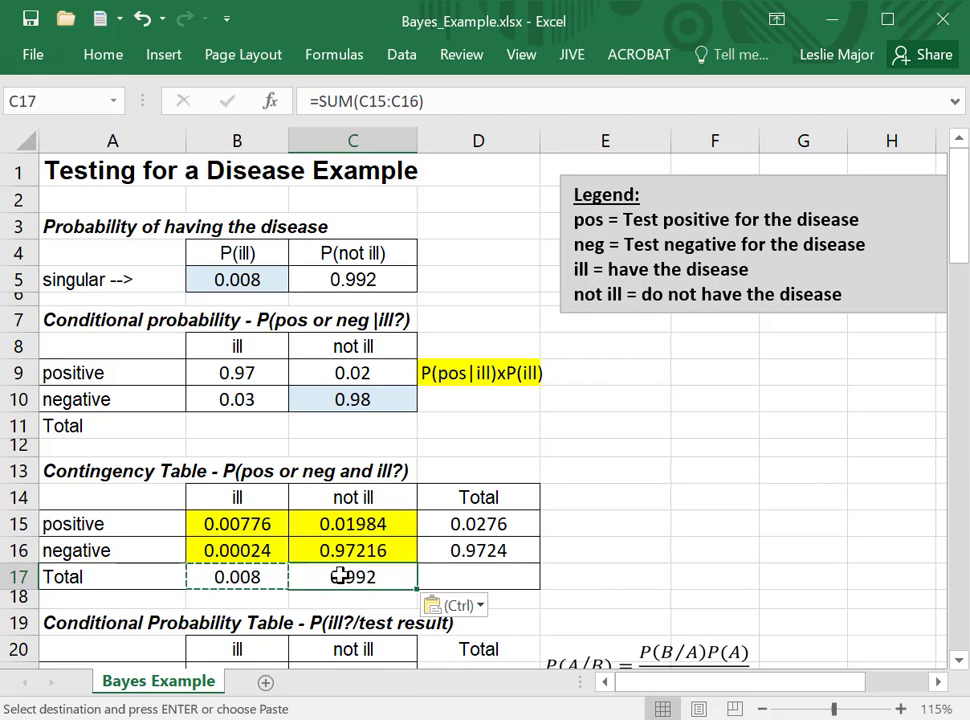
left_click(238, 577)
left_click(236, 284)
left_click(342, 568)
left_click(348, 277)
left_click(675, 517)
Step: Clear the note and yellow fill in cell D9 by pasting the blank cell E9 over it
scroll(675, 517, "down", 1)
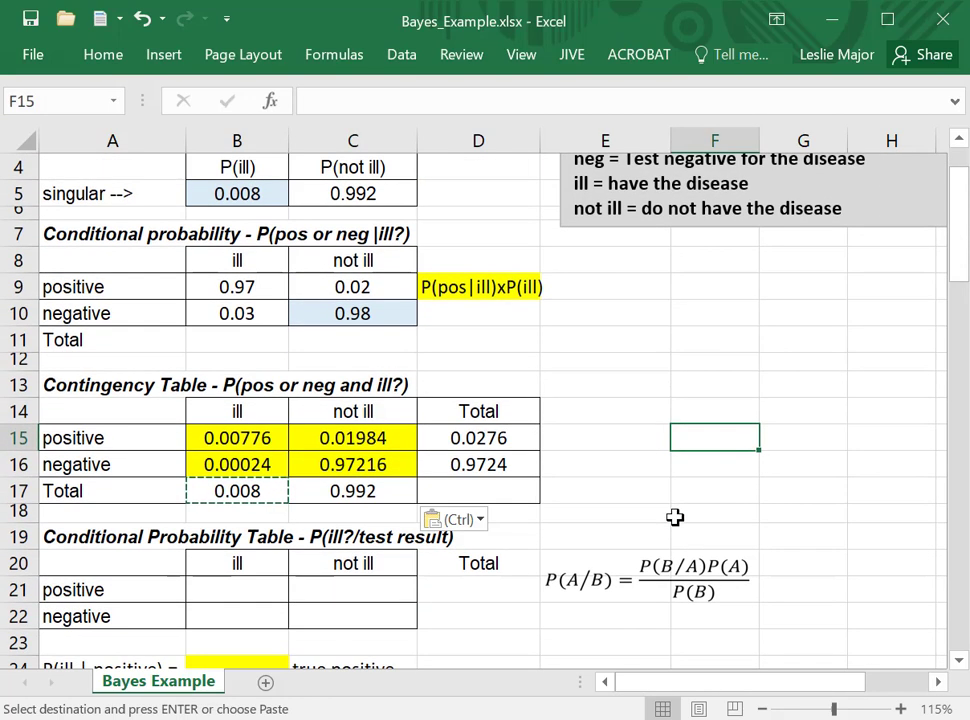
left_click(630, 316)
left_click(574, 290)
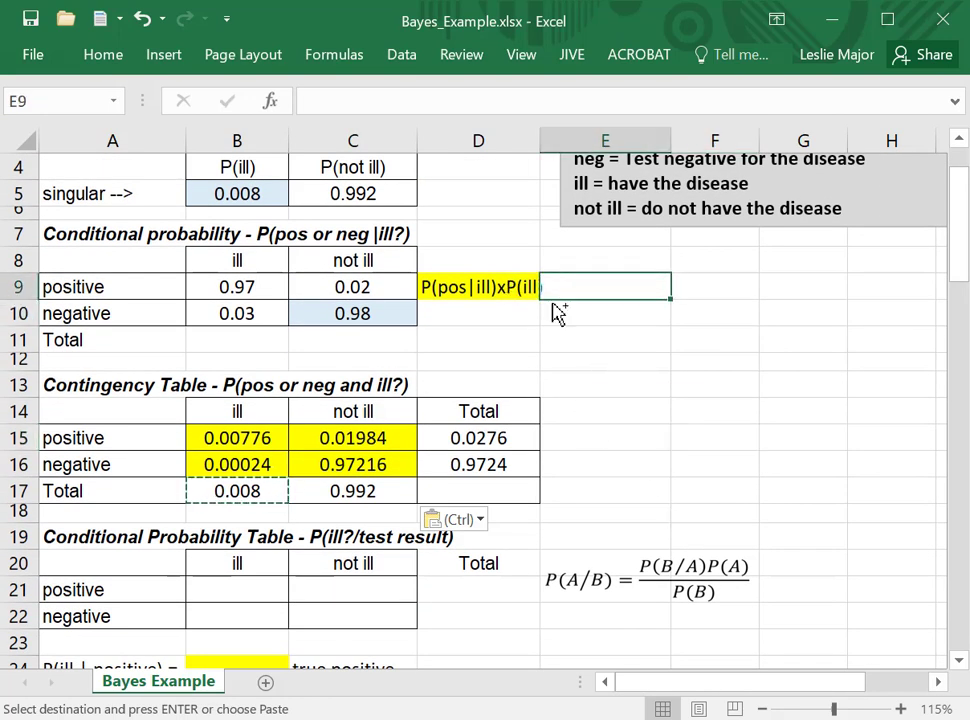
key("ctrl+c")
left_click(483, 286)
key("ctrl+v")
left_click(550, 361)
Step: Calculate the probability of being ill given a positive test in cell B21 with the formula =B15/$D15
scroll(283, 561, "down", 1)
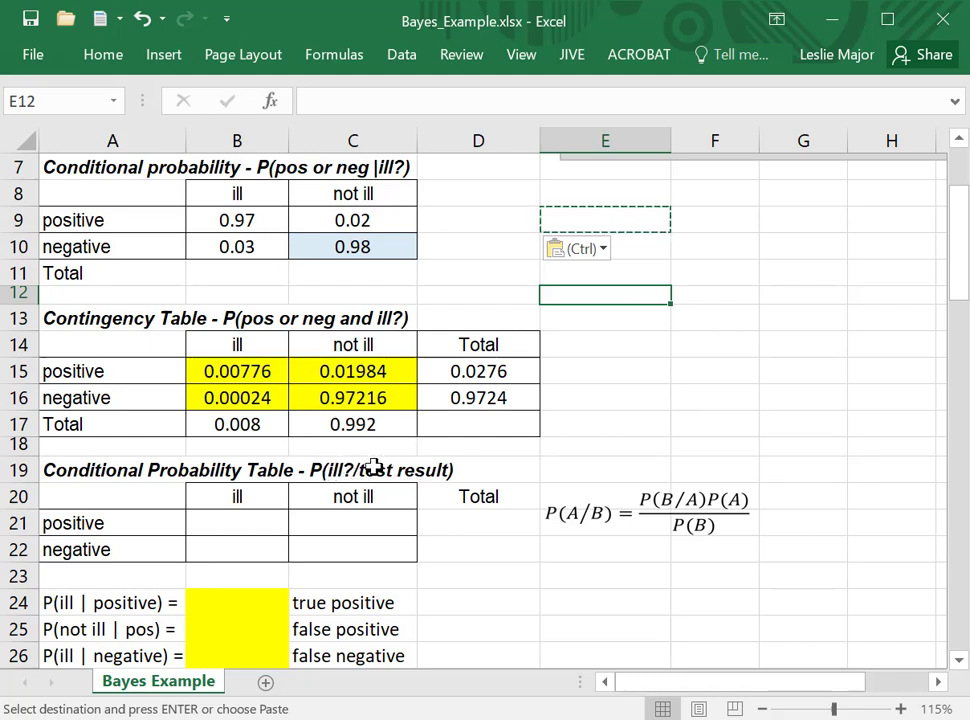
left_click(262, 526)
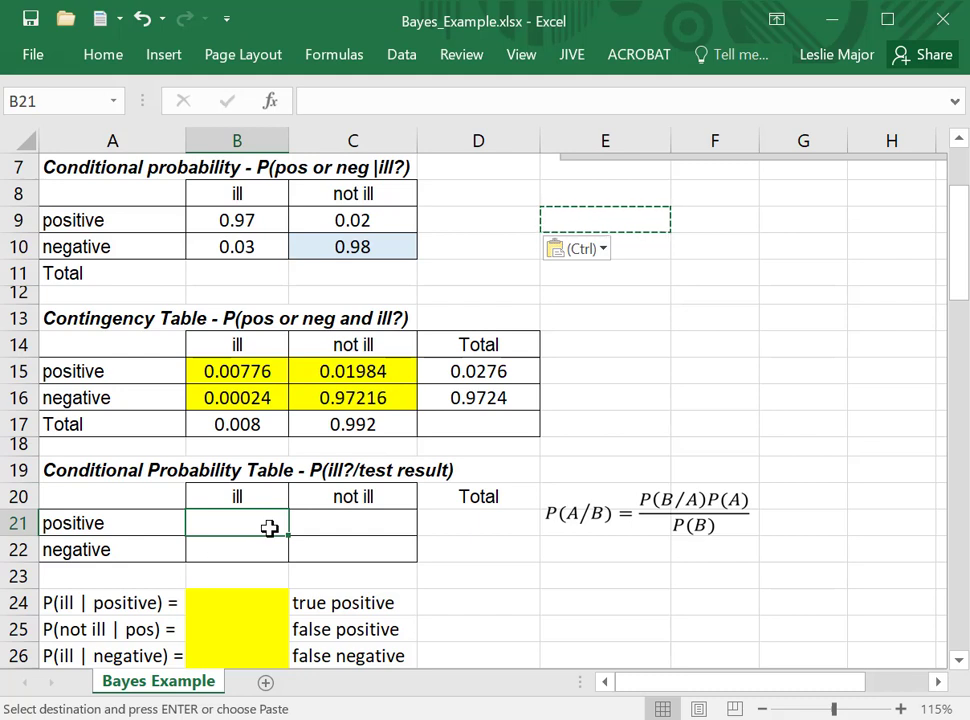
type("=")
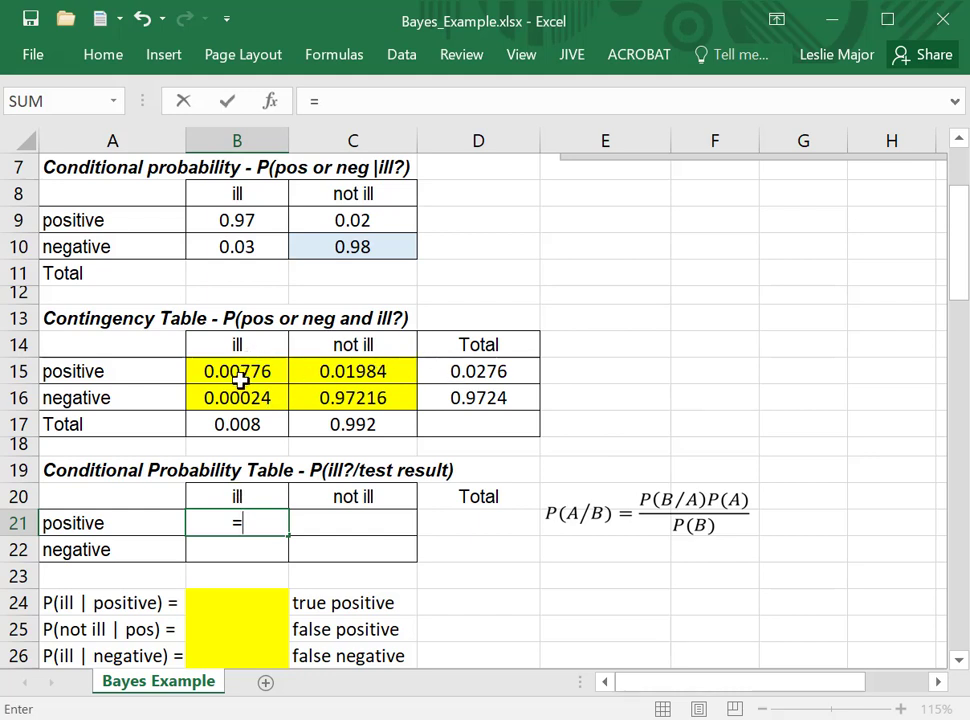
left_click(243, 371)
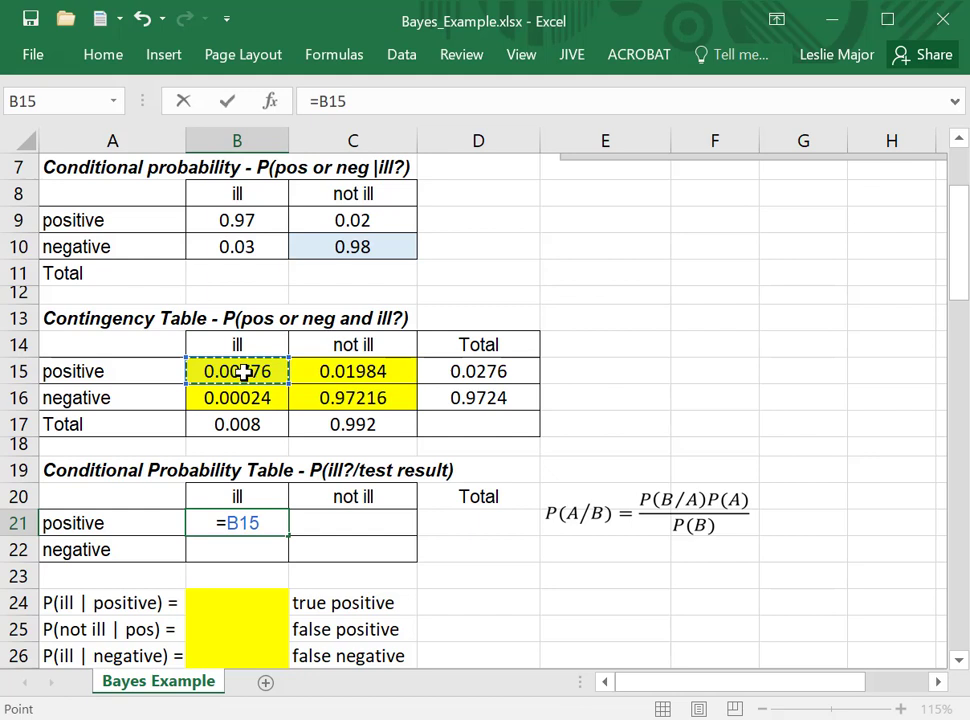
type("/")
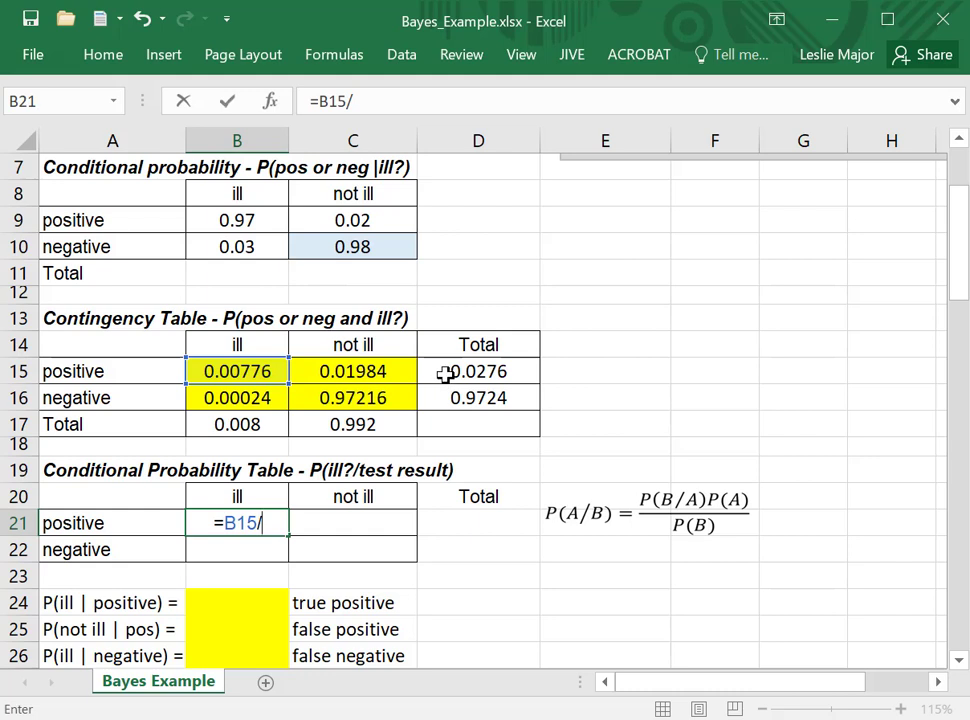
left_click(444, 373)
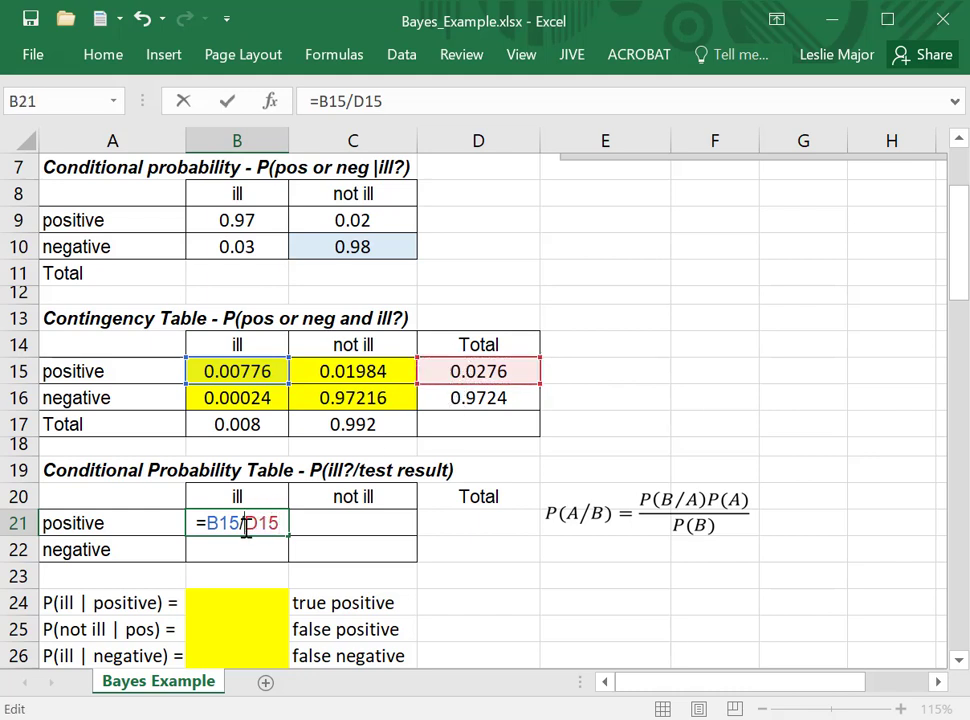
key("Left")
key("Left")
key("Left")
type("$")
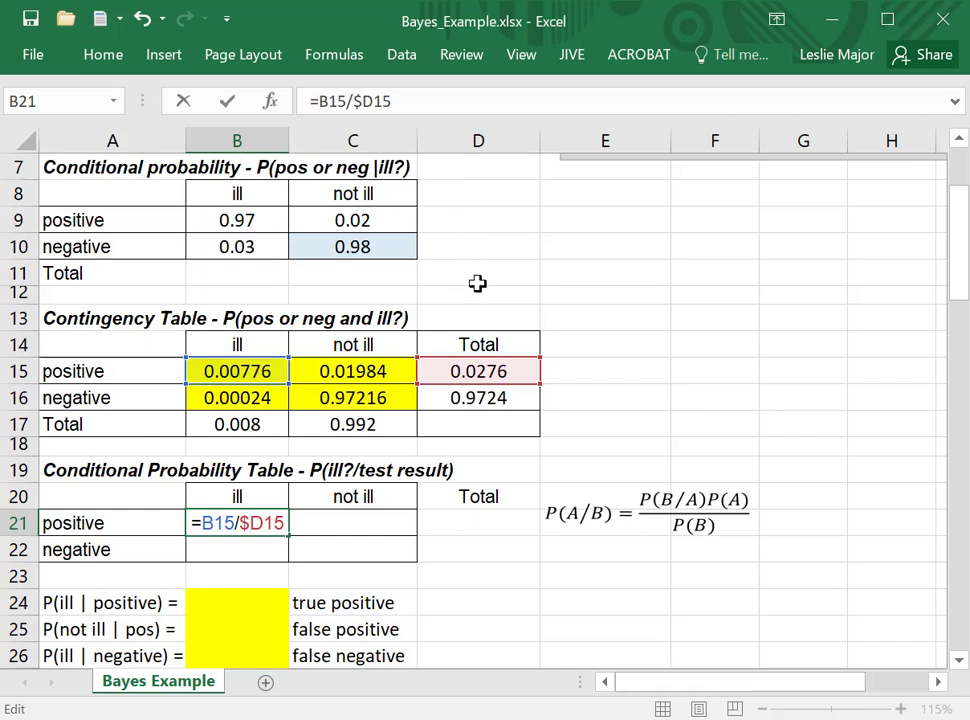
key("Return")
Step: Copy the B21 formula across B21:C22 of the conditional probability table and check the formula in C22
left_click(264, 530)
left_click_drag(287, 537, 467, 547)
left_click(467, 547)
double_click(400, 549)
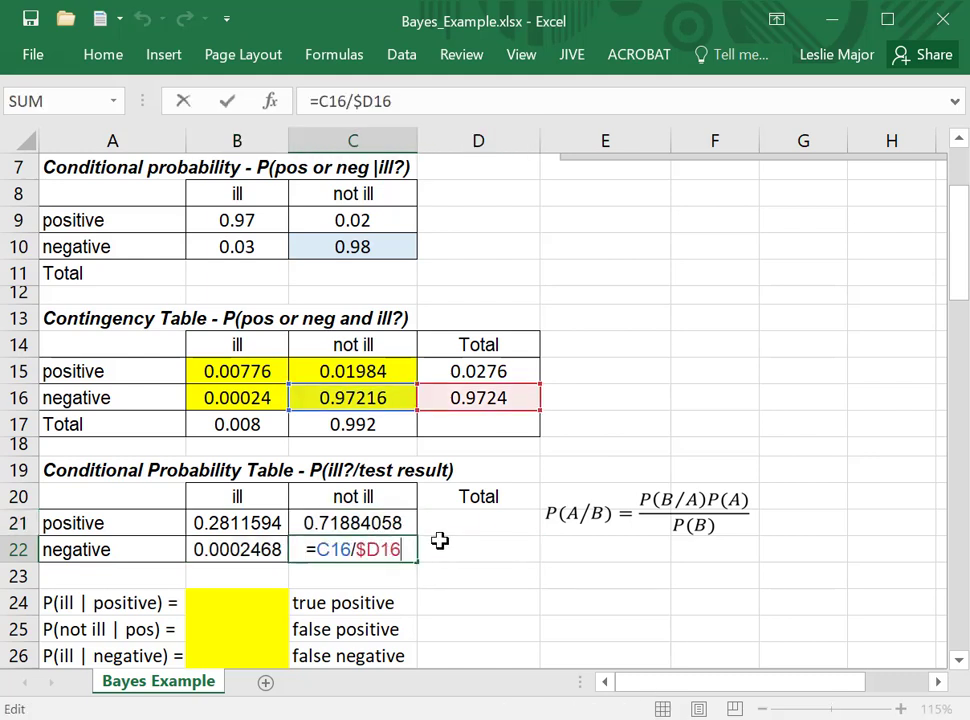
key("Return")
left_click(496, 571)
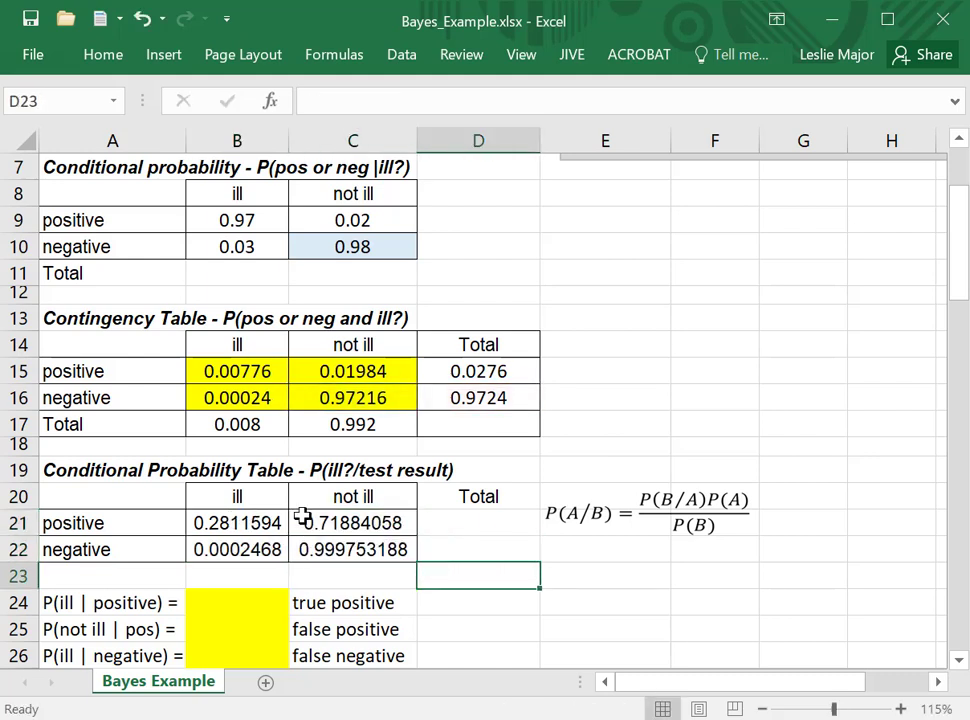
Step: Link the P(ill | positive) result in cell B24 to the positive/ill probability with the formula =B21
scroll(325, 537, "down", 1)
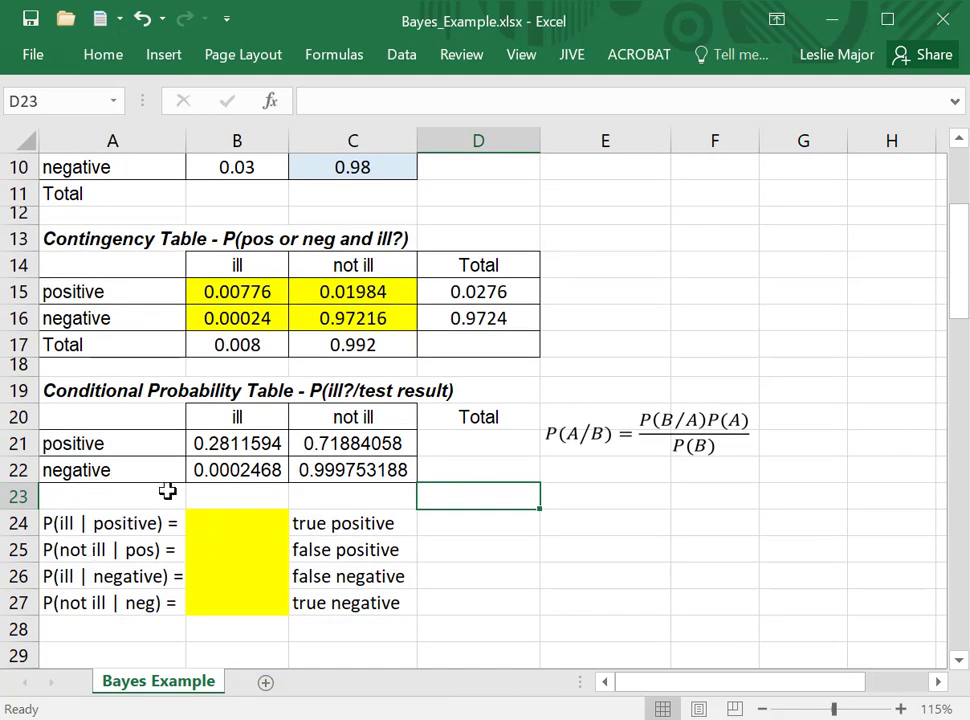
left_click(216, 517)
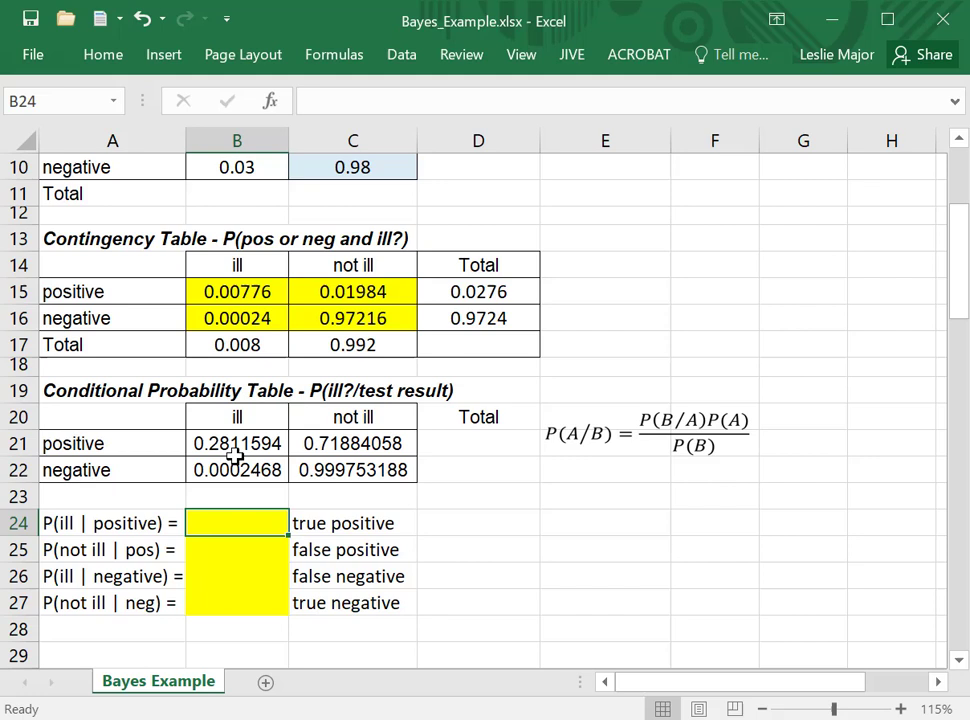
type("=")
left_click(236, 446)
key("Return")
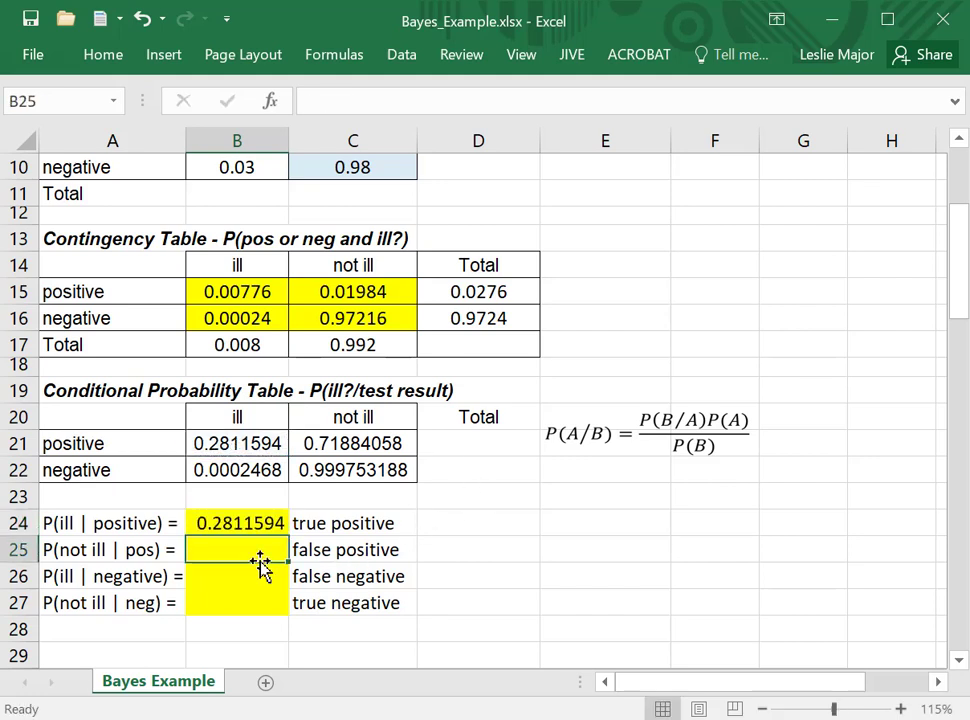
Step: Link the P(not ill | pos) result in cell B25 to the positive/not ill probability with the formula =C21
type("=")
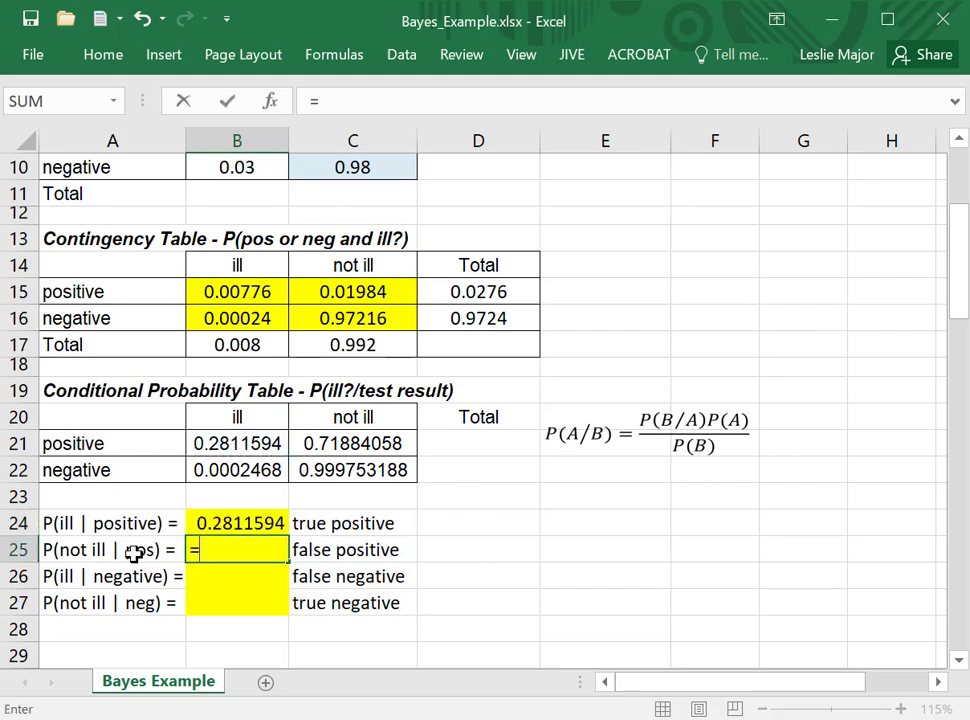
left_click(314, 442)
key("Return")
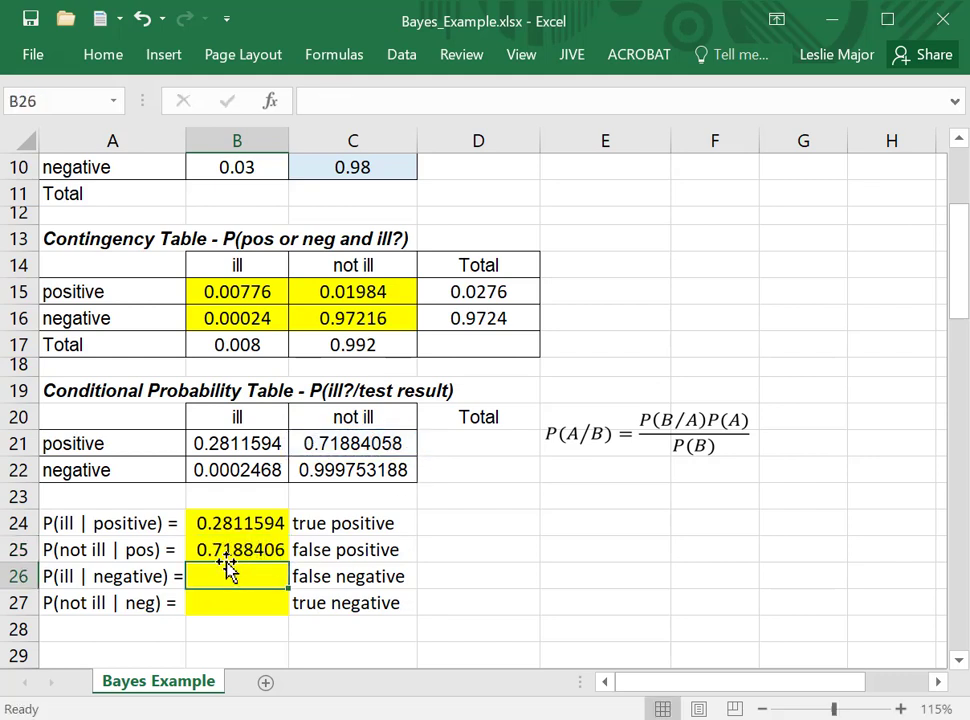
Step: Link the P(ill | negative) result in B26 with =B22 and the P(not ill | neg) result in B27 with =C22
type("=")
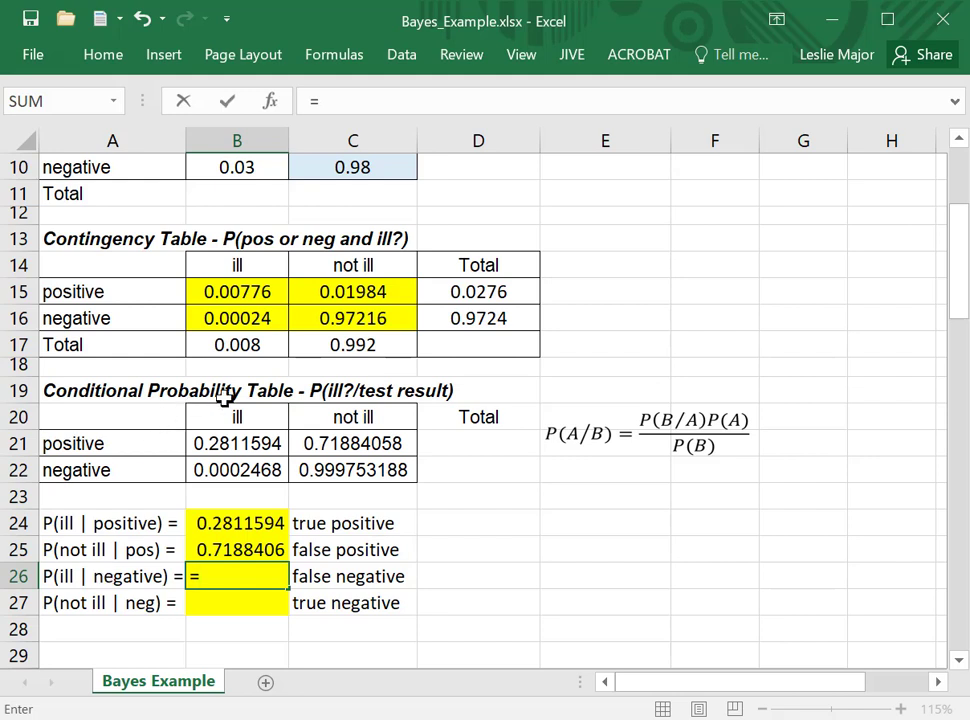
left_click(215, 478)
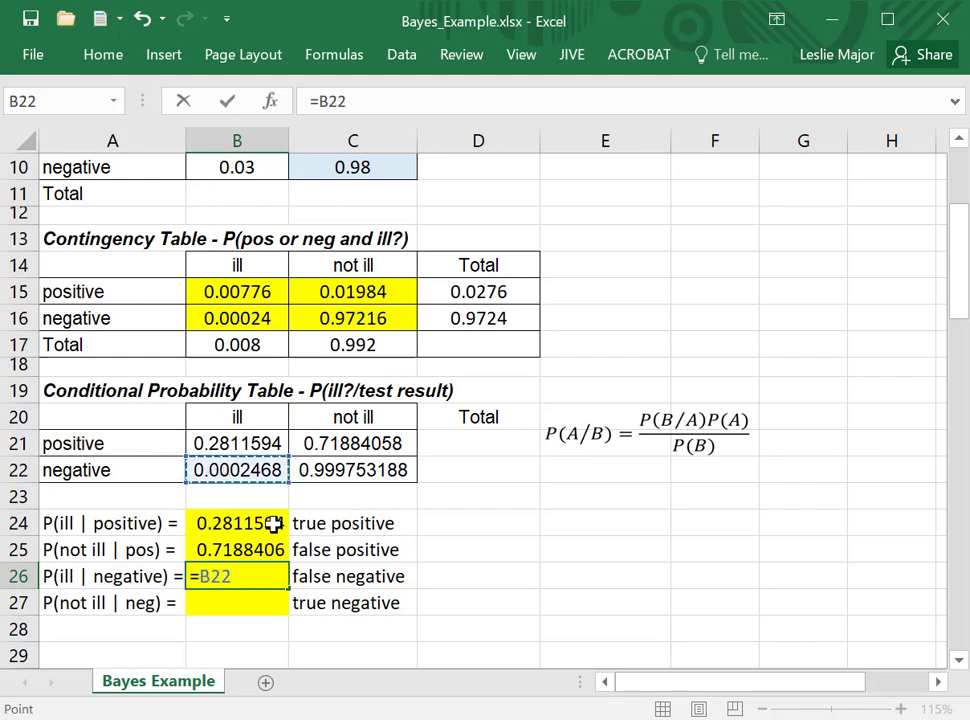
key("Return")
type("=")
left_click(296, 470)
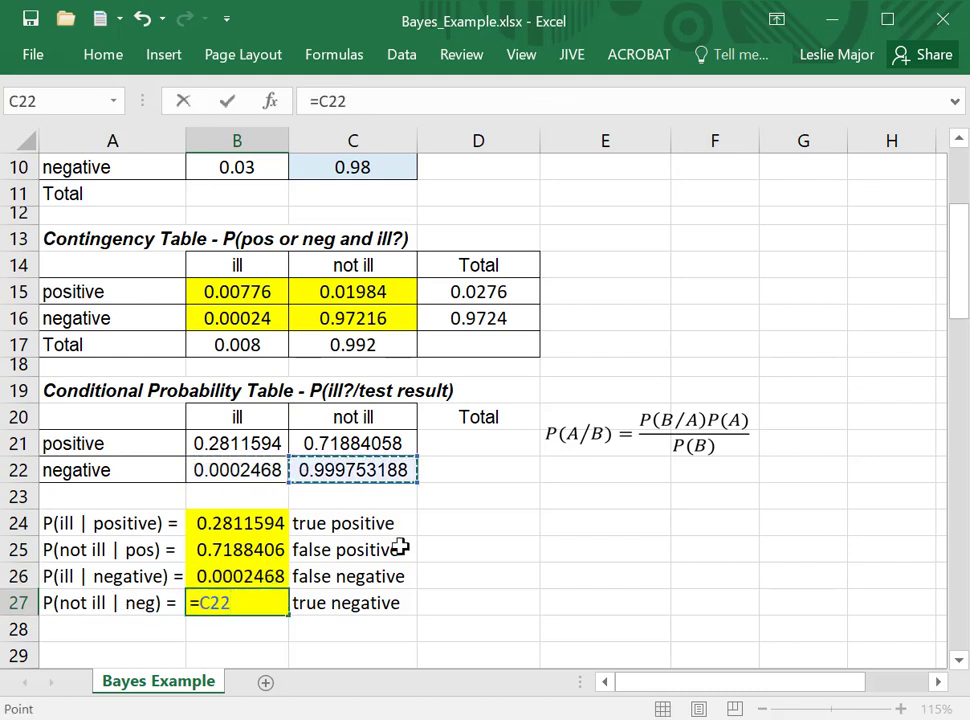
key("Return")
left_click(478, 578)
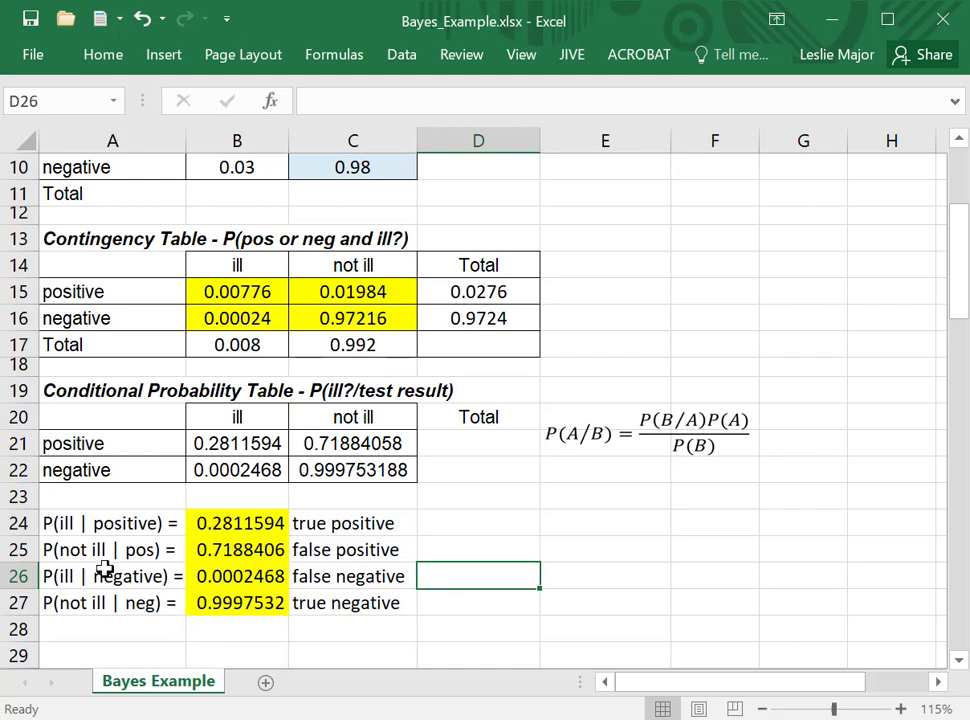
left_click_drag(88, 560, 405, 552)
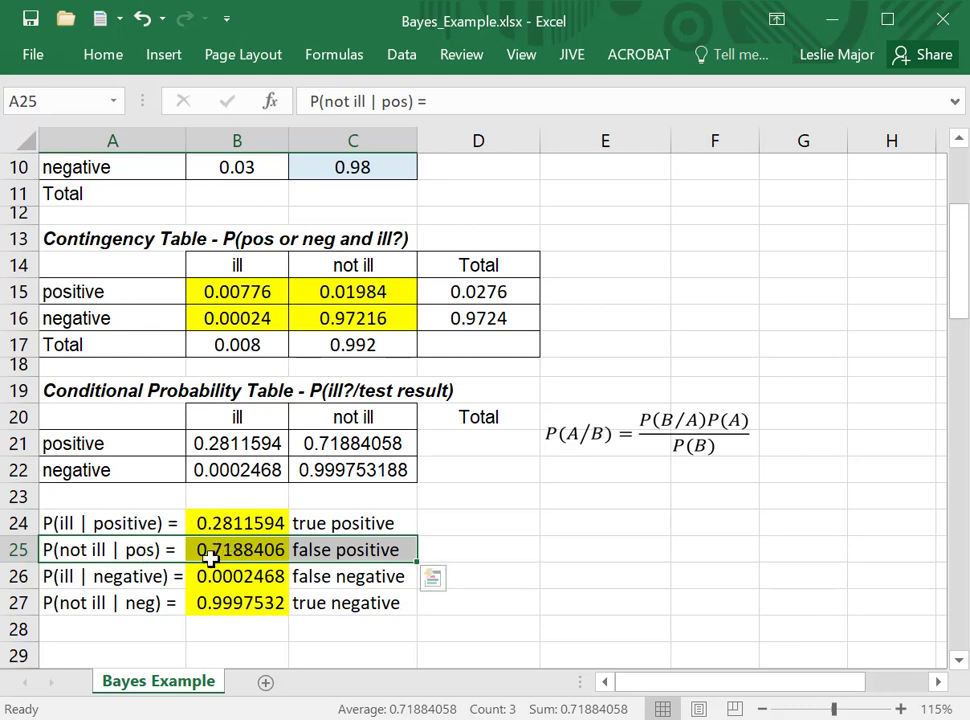
left_click(525, 577)
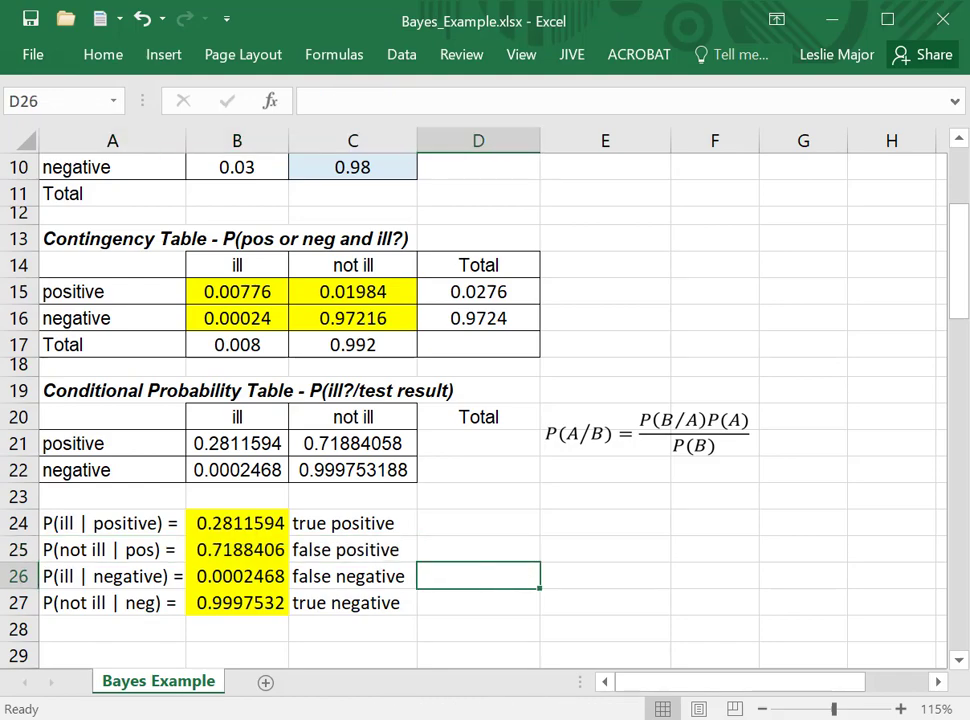